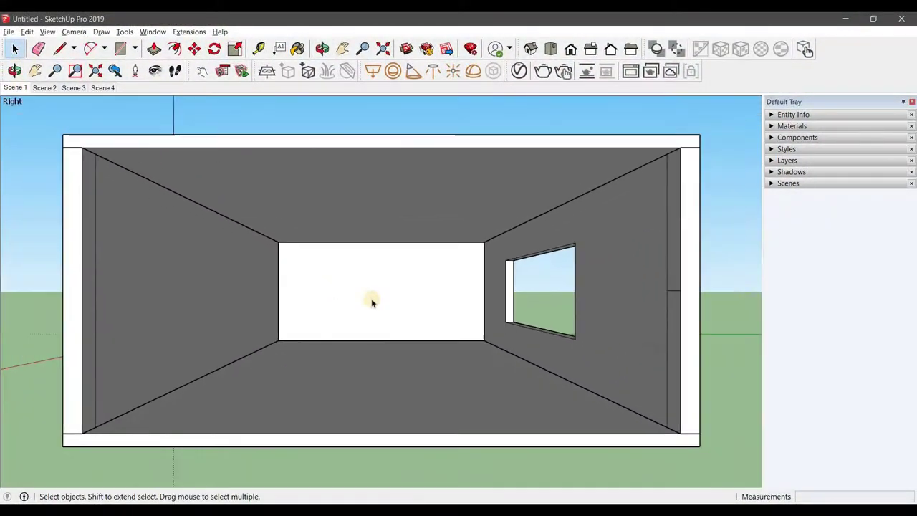
Step: Draw a vertical centre guide on the back wall, place a centred rectangle, then erase the guide
mouse_move(371, 298)
middle_mouse_down()
mouse_move(490, 319)
mouse_move(389, 322)
middle_mouse_up()
scroll(357, 237, "up", 3)
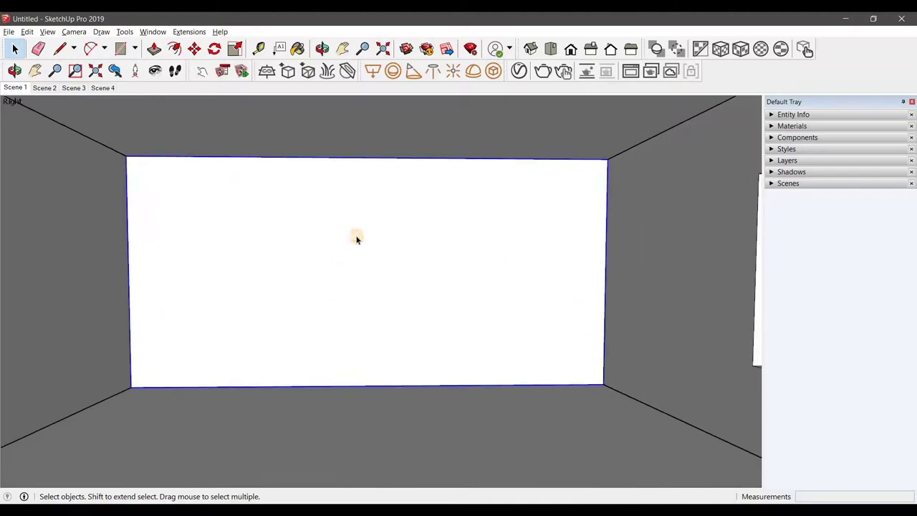
left_click(370, 385)
key("space")
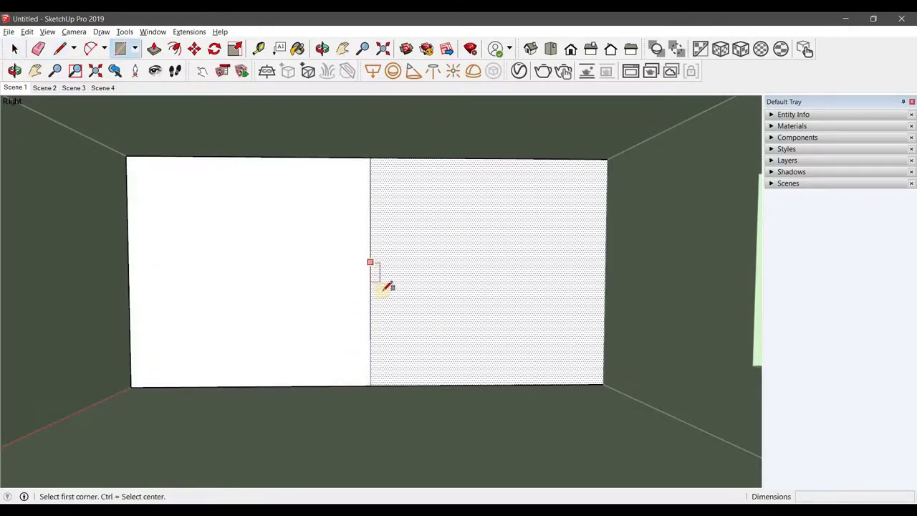
left_click(499, 327)
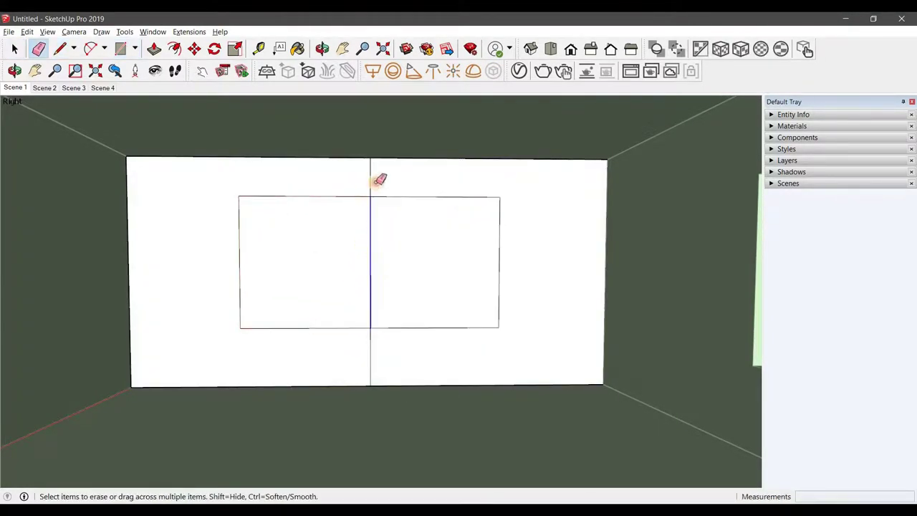
key("space")
left_click(311, 270)
scroll(311, 270, "up", 2)
Step: Offset the rectangle outline outward to form a thin border
key("f")
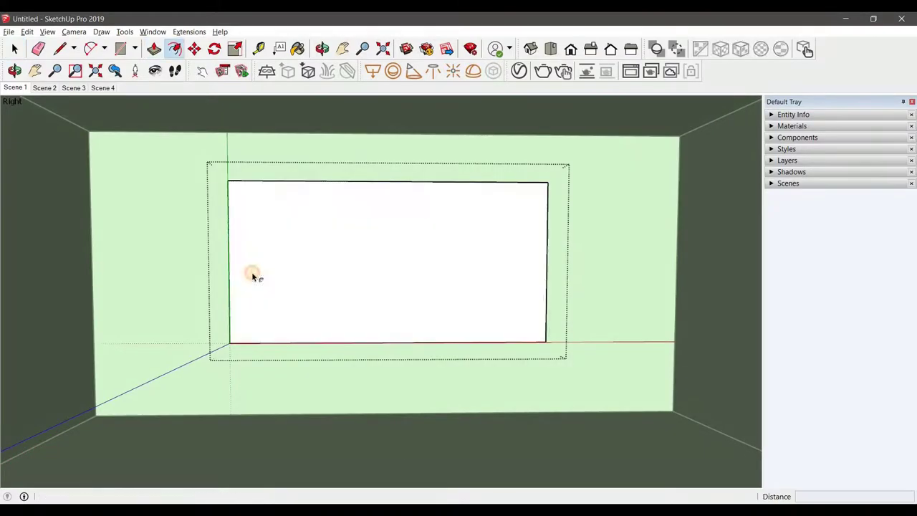
left_click(251, 271)
left_click(236, 278)
key("space")
scroll(229, 262, "up", 2)
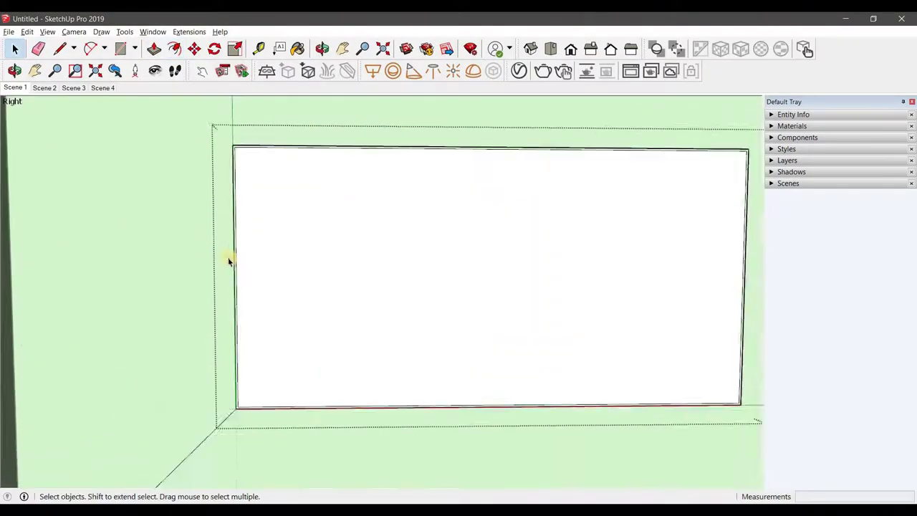
scroll(229, 263, "up", 2)
Step: Push the panel border out 1/2 inch, then return to the Scene 1 view
middle_click_drag(231, 269, 208, 323)
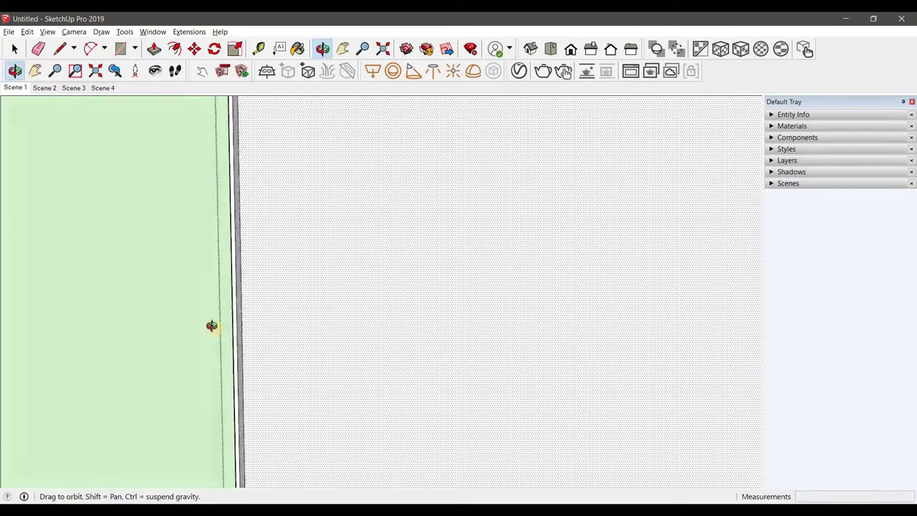
left_click(229, 342)
left_click(205, 322)
left_click(225, 262)
key("space")
scroll(379, 306, "down", 5)
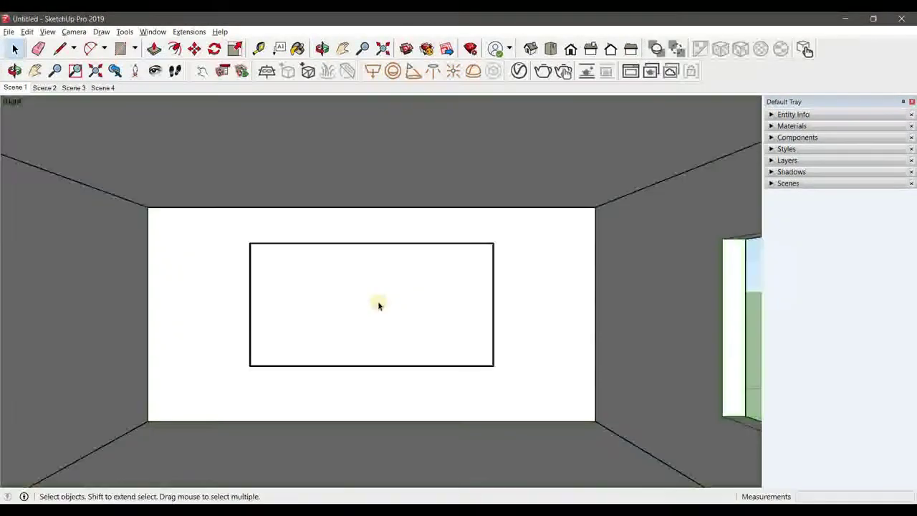
left_click(18, 87)
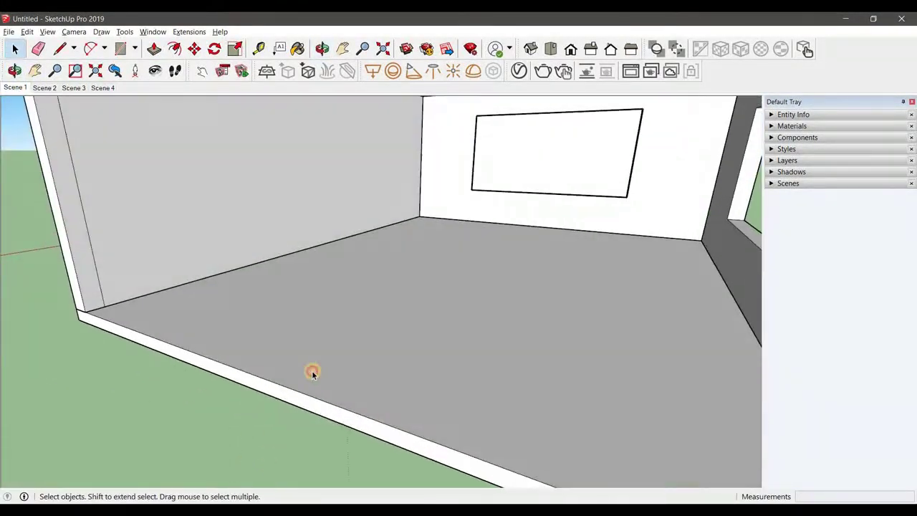
Step: Copy the floor edge inward to split off a strip along the side wall
middle_click_drag(314, 370, 297, 426)
key("m")
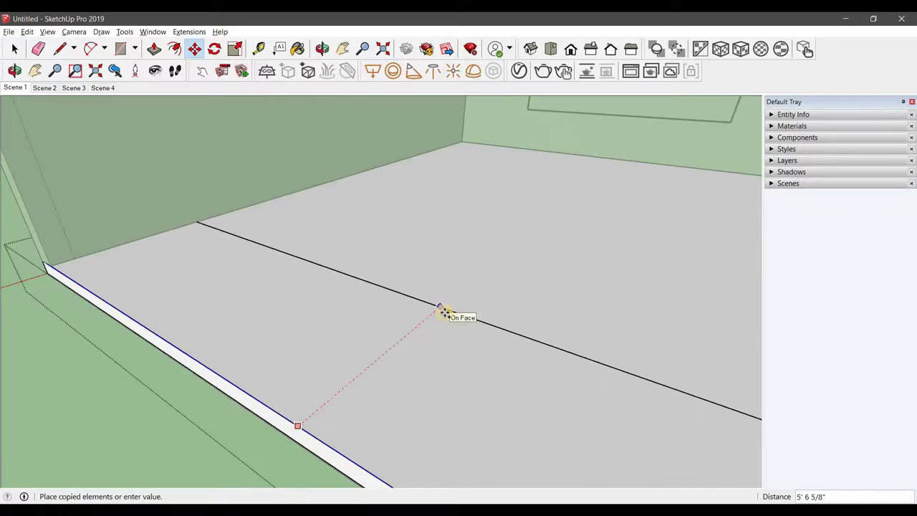
left_click(445, 313)
mouse_move(445, 314)
middle_mouse_down()
mouse_move(524, 303)
mouse_move(403, 344)
middle_mouse_up()
key("space")
left_click(395, 344)
Step: Raise the new floor strip upward into a low step
key("p")
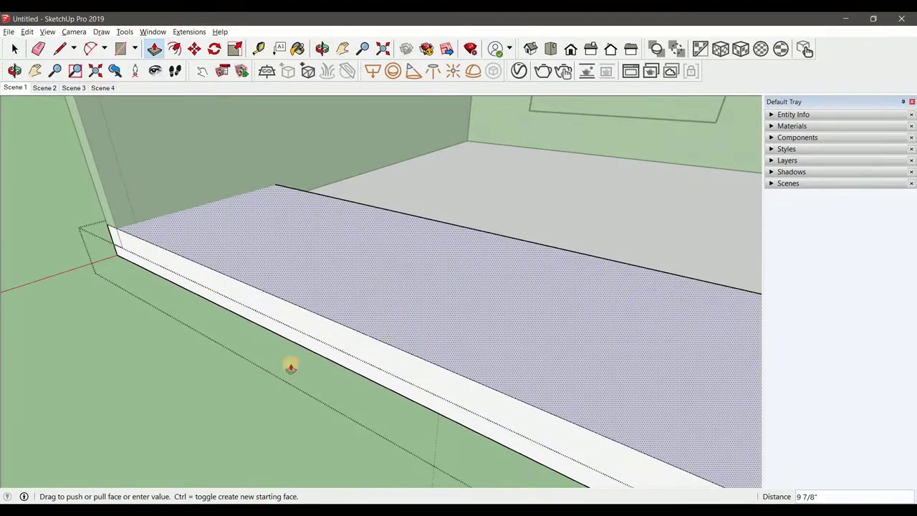
left_click(290, 367)
mouse_move(291, 367)
middle_mouse_down()
mouse_move(511, 258)
mouse_move(453, 312)
mouse_move(370, 297)
middle_mouse_up()
key("space")
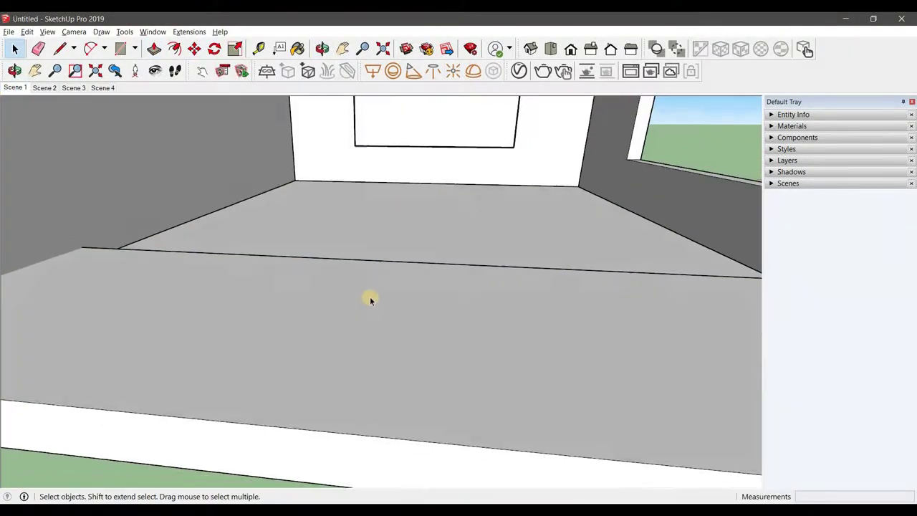
scroll(369, 297, "down", 5)
scroll(378, 313, "up", 2)
scroll(282, 338, "up", 5)
Step: Draw a 1'6" vertical line down from the panel's lower corner
middle_click_drag(248, 361, 219, 329)
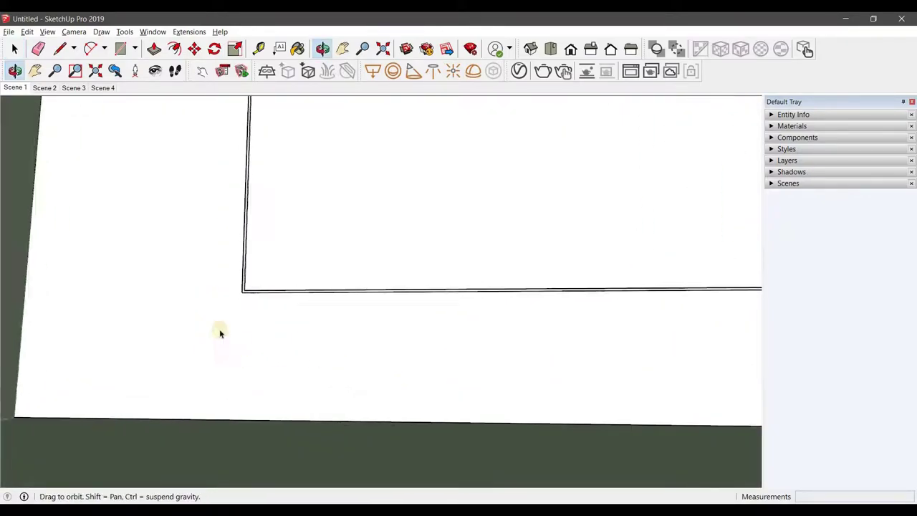
left_click(31, 403)
key("Escape")
key("l")
left_click(359, 148)
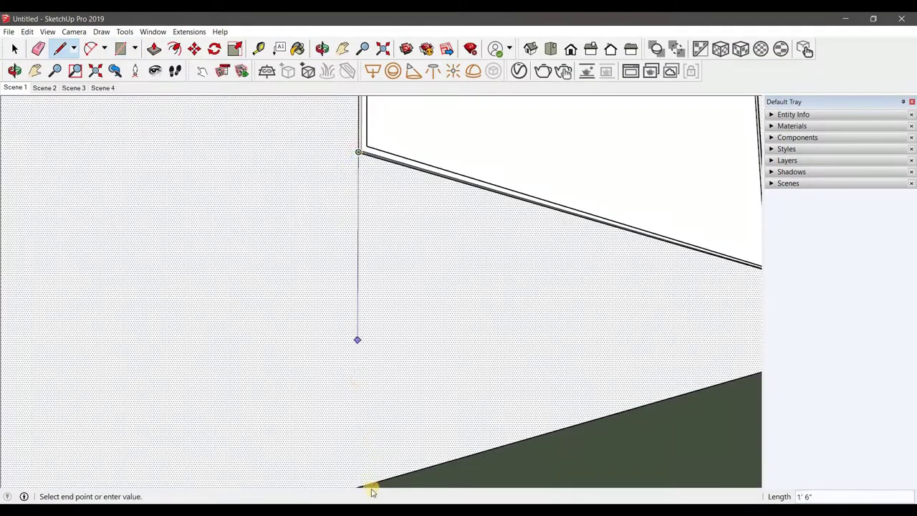
middle_click_drag(358, 337, 358, 464)
mouse_move(358, 220)
middle_mouse_down()
mouse_move(348, 262)
mouse_move(489, 220)
middle_mouse_up()
Step: Copy the vertical line, then erase the extra vertical lines below the panel
key("m")
key("ctrl")
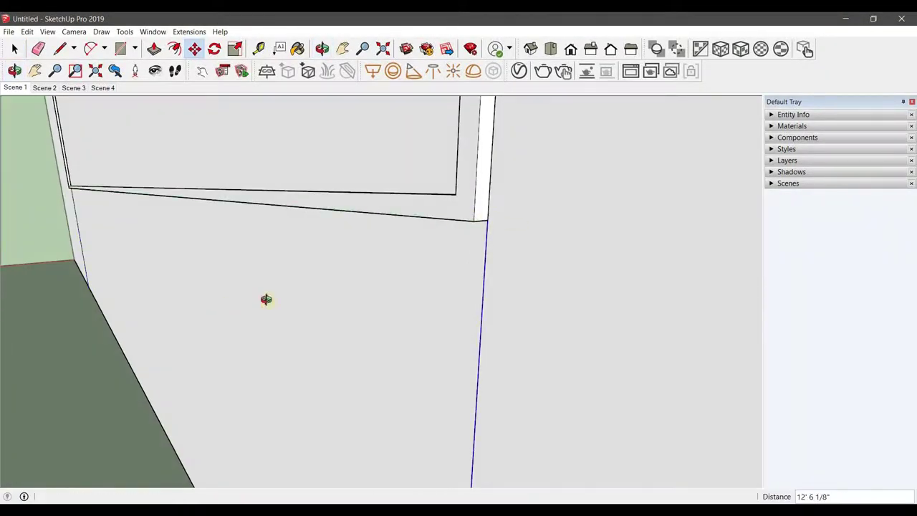
mouse_move(266, 298)
middle_mouse_down()
mouse_move(344, 221)
mouse_move(405, 282)
middle_mouse_up()
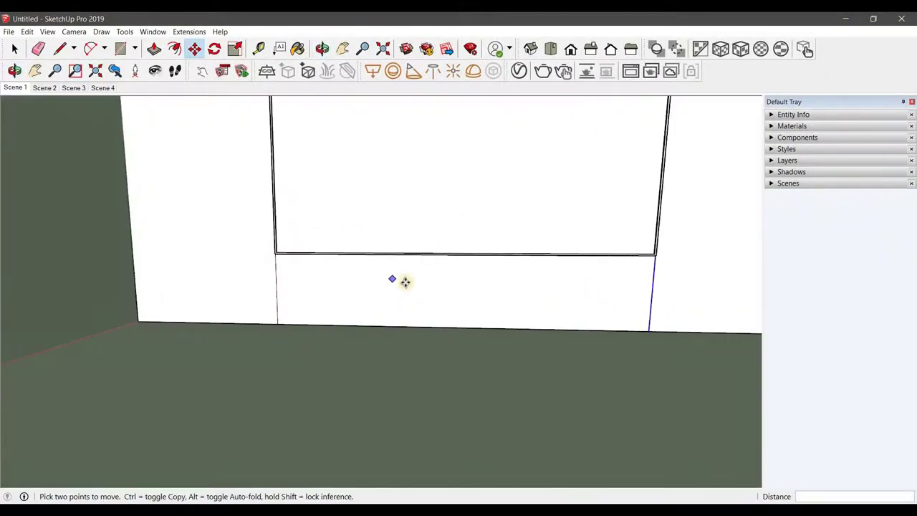
scroll(390, 301, "up", 2)
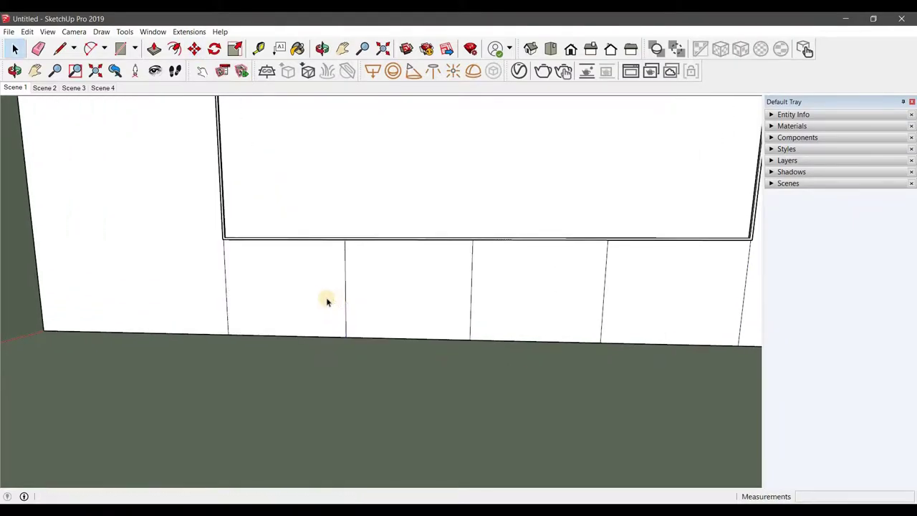
scroll(229, 291, "down", 3)
key("e")
left_click_drag(501, 292, 299, 285)
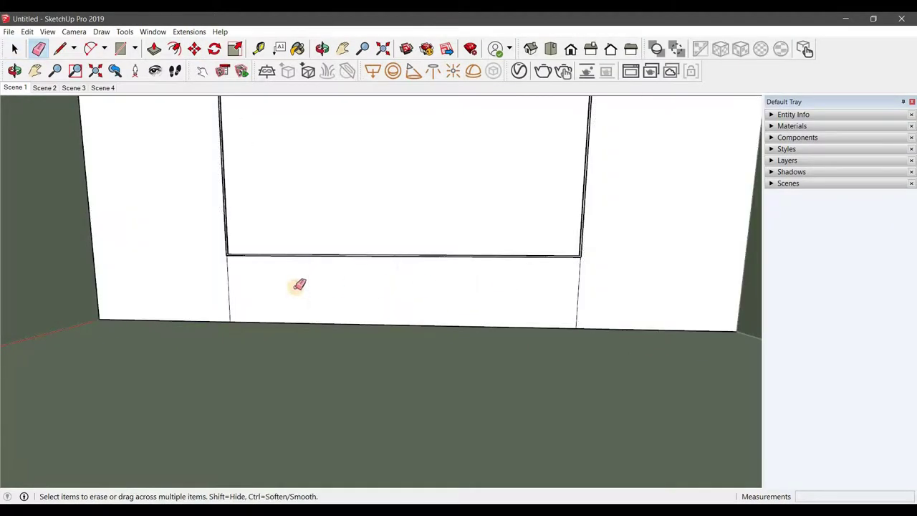
key("space")
Step: Push the face below the panel out 1'6" to form the cabinet box
left_click(296, 288)
right_click(289, 306)
left_click(332, 378)
key("p")
left_click(263, 304)
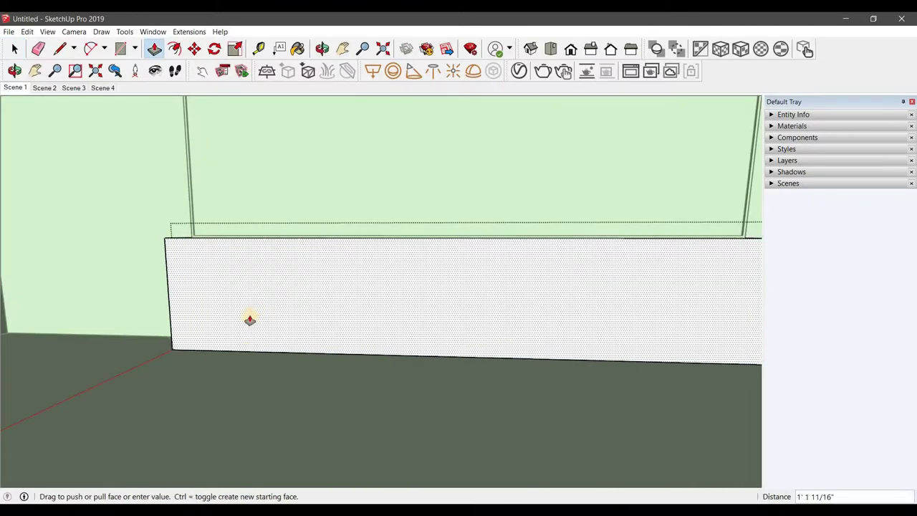
left_click(215, 308)
scroll(191, 301, "down", 3)
mouse_move(191, 301)
middle_mouse_down()
mouse_move(411, 322)
mouse_move(174, 350)
middle_mouse_up()
mouse_move(319, 318)
middle_mouse_down()
mouse_move(414, 314)
mouse_move(334, 359)
mouse_move(145, 304)
middle_mouse_up()
key("space")
Step: Copy an edge from the box's top corner and divide the front into four equal sections
scroll(138, 286, "up", 2)
key("m")
left_click(133, 253)
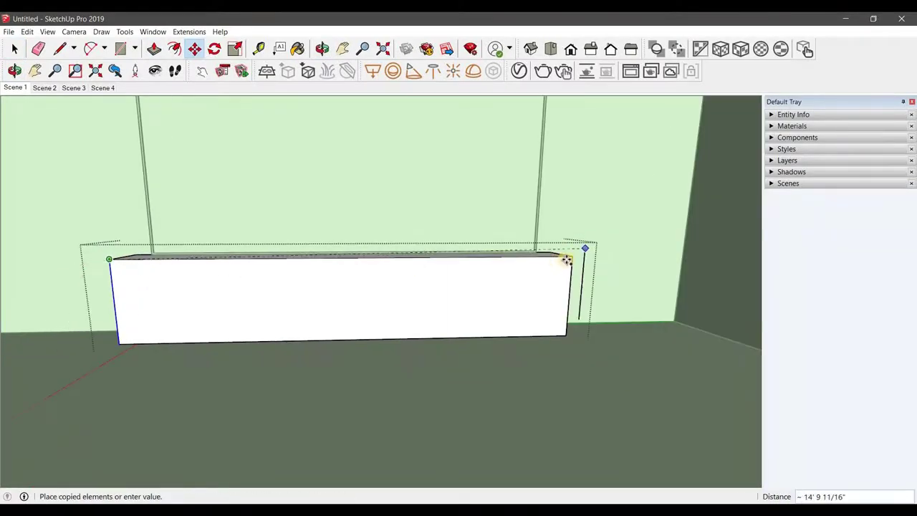
key("Return")
Step: Orbit to a front view of the cabinet and erase stray edges
scroll(126, 287, "up", 2)
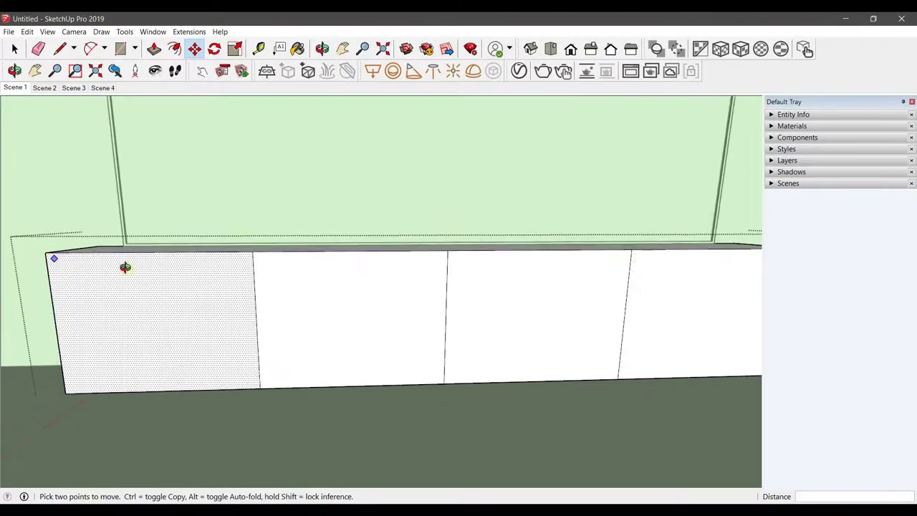
mouse_move(123, 266)
middle_mouse_down()
mouse_move(151, 311)
mouse_move(107, 289)
middle_mouse_up()
key("space")
scroll(118, 279, "up", 2)
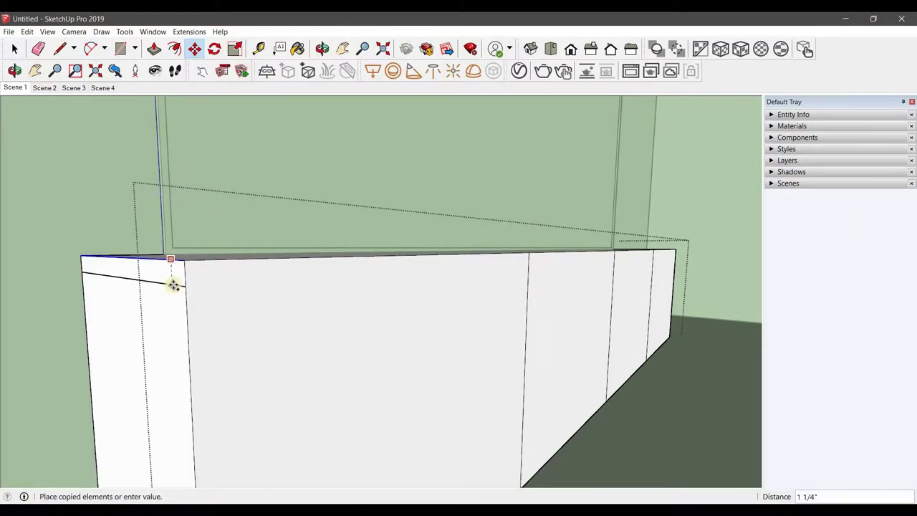
key("l")
scroll(117, 293, "down", 3)
scroll(268, 272, "up", 3)
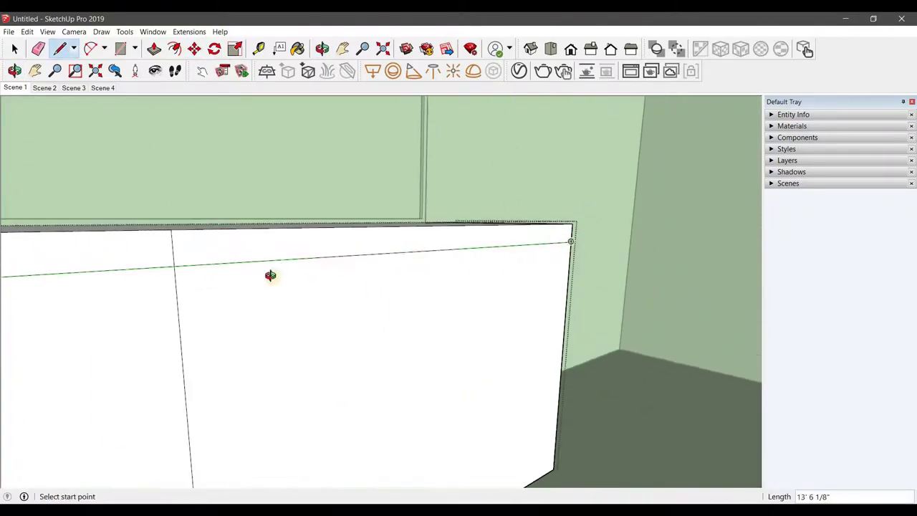
left_click(164, 261)
key("Escape")
mouse_move(225, 282)
middle_mouse_down()
mouse_move(359, 276)
mouse_move(307, 308)
middle_mouse_up()
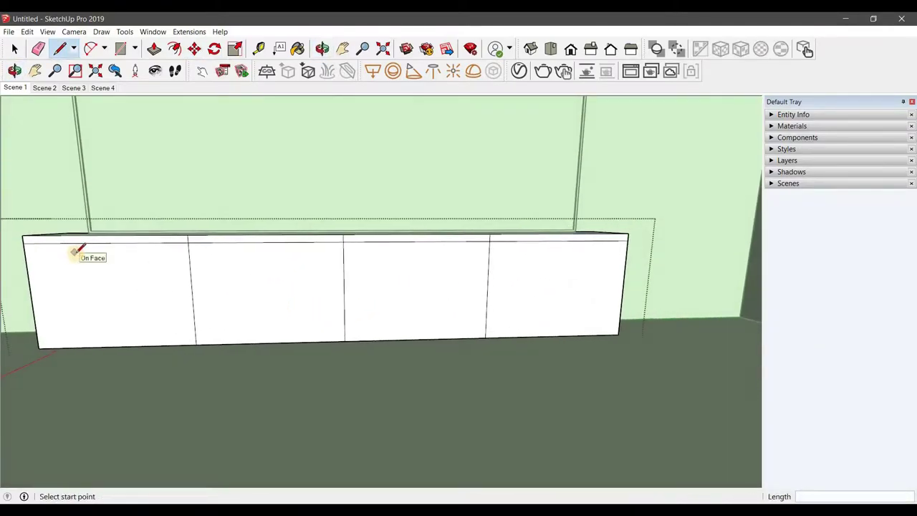
key("e")
scroll(186, 240, "up", 3)
scroll(566, 305, "down", 3)
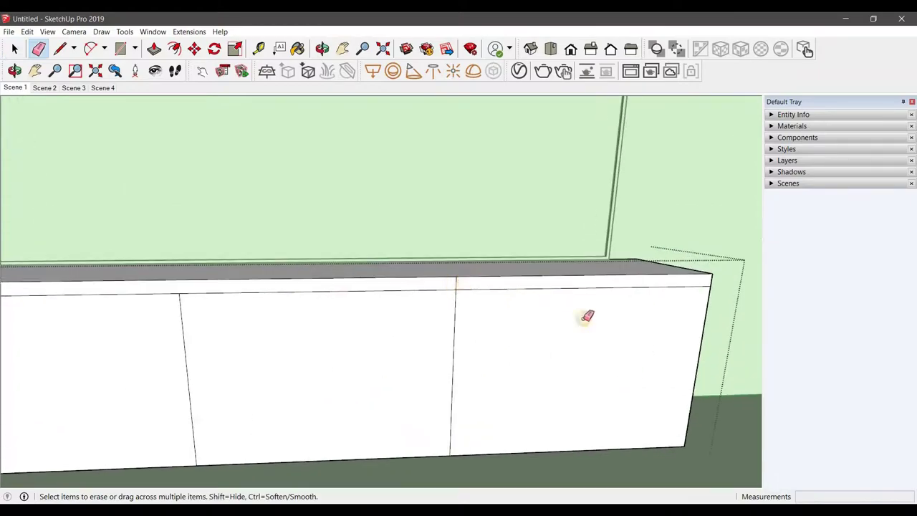
scroll(127, 371, "up", 2)
scroll(172, 345, "down", 3)
key("space")
scroll(191, 293, "up", 3)
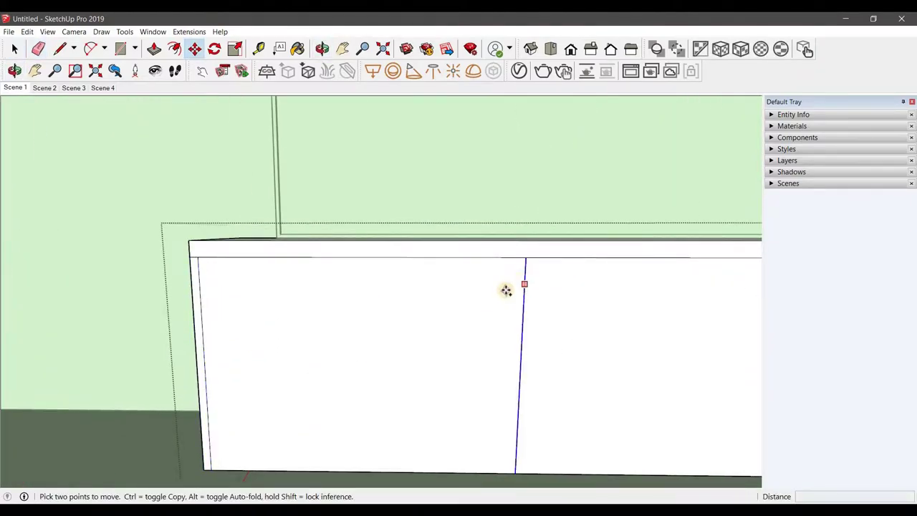
Step: Place copies of the division line across the cabinet front
left_click(556, 295)
scroll(518, 307, "up", 3)
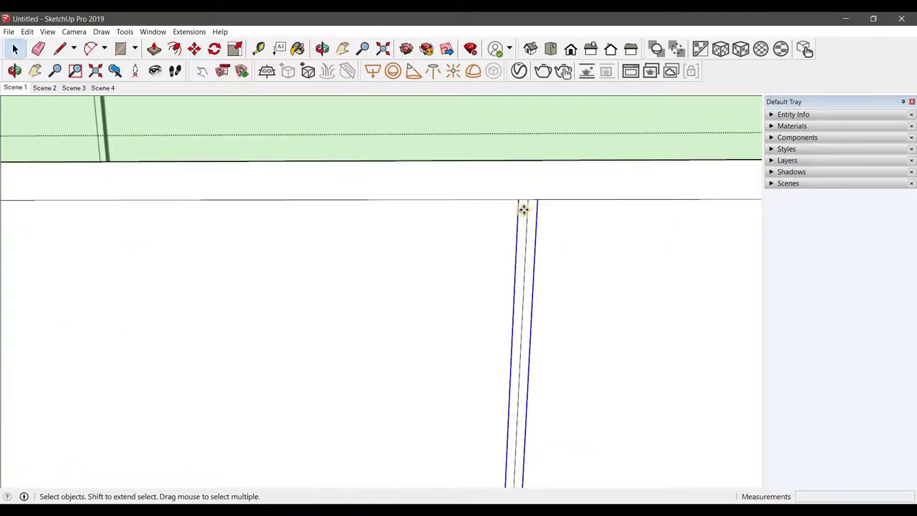
key("m")
left_click(524, 210)
scroll(524, 229, "down", 2)
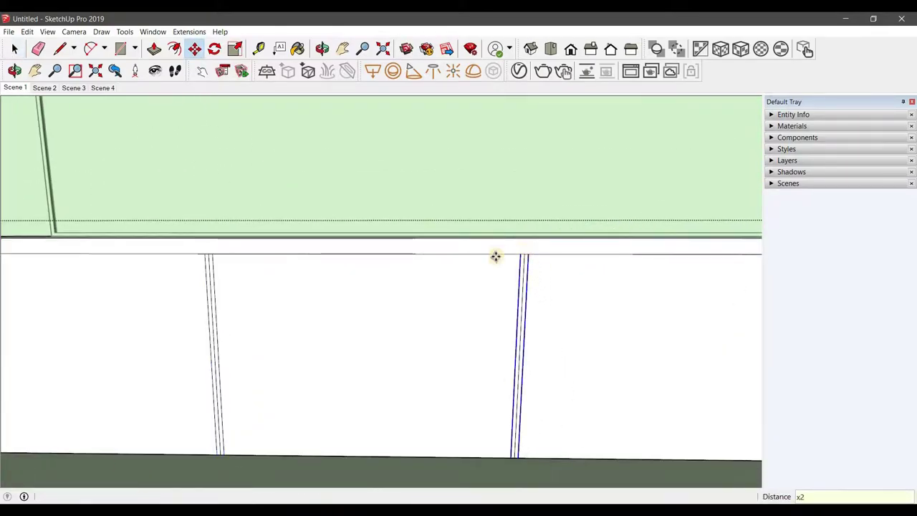
scroll(682, 280, "down", 3)
key("space")
scroll(589, 261, "up", 4)
left_click(569, 252)
scroll(569, 251, "down", 3)
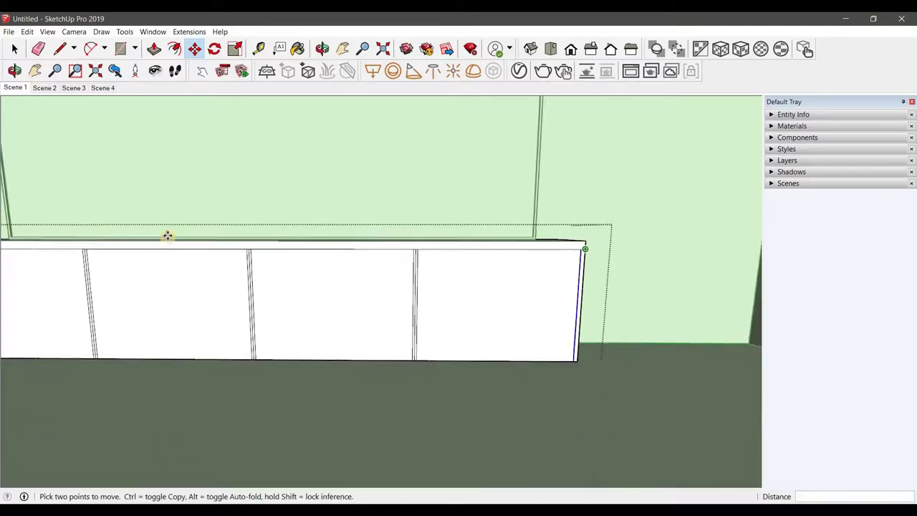
scroll(254, 251, "up", 4)
Step: Draw a line along the cabinet bottom to mark the base strip, then erase leftover edges
key("e")
scroll(559, 251, "down", 2)
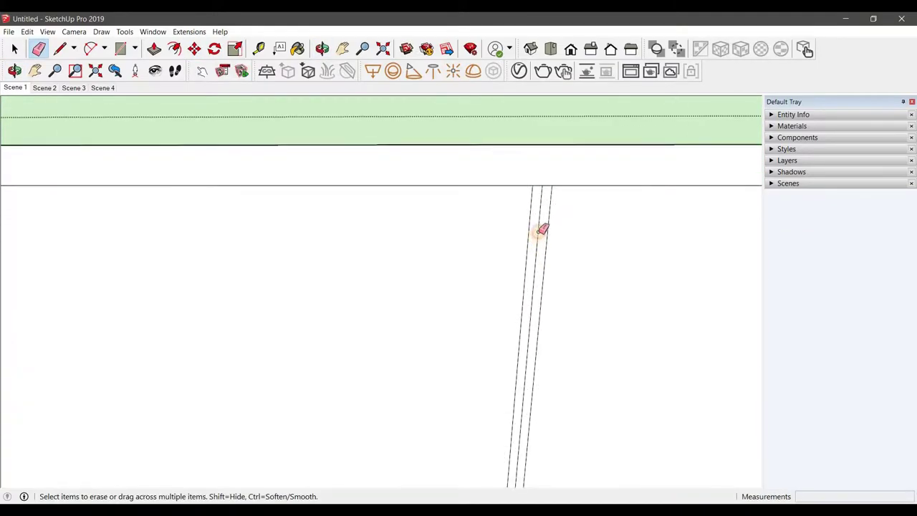
scroll(557, 292, "down", 2)
scroll(174, 342, "up", 2)
key("space")
scroll(122, 366, "up", 3)
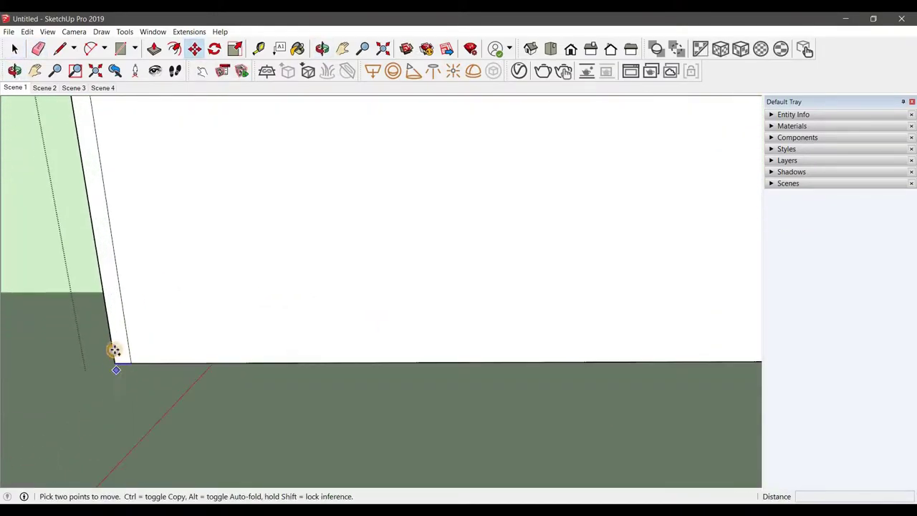
left_click(78, 338)
scroll(78, 338, "down", 3)
scroll(679, 337, "up", 3)
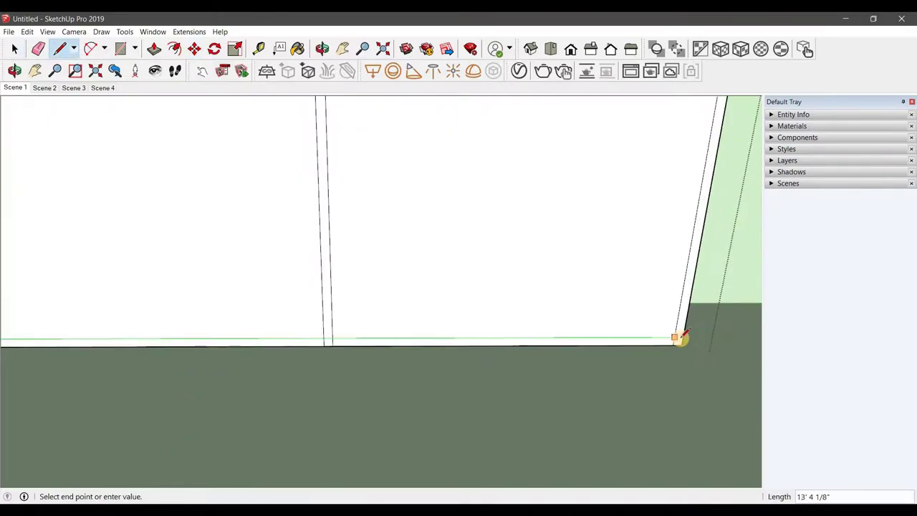
key("e")
scroll(303, 320, "up", 2)
scroll(349, 292, "down", 2)
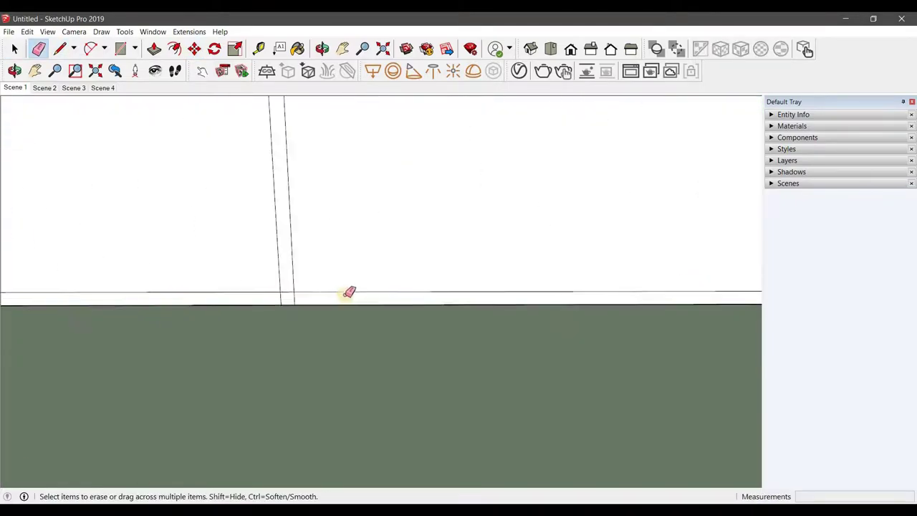
scroll(122, 272, "down", 2)
scroll(405, 287, "up", 2)
scroll(195, 297, "down", 2)
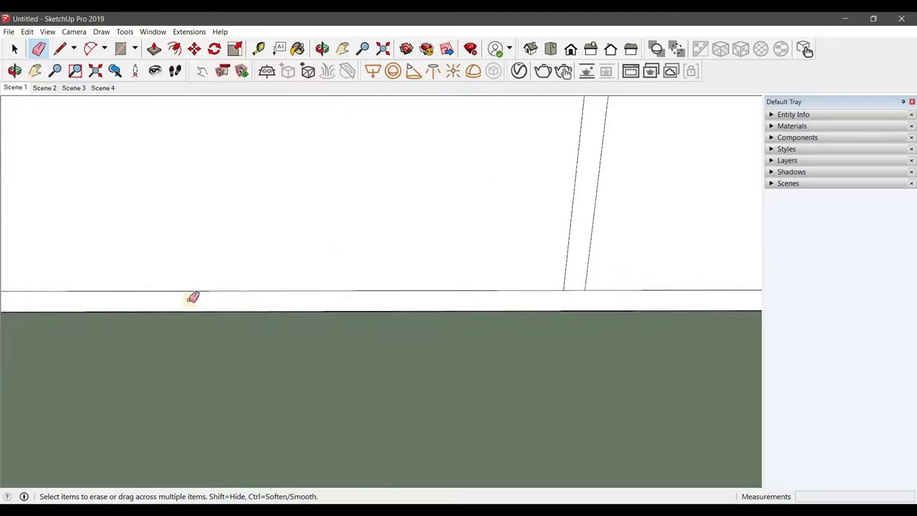
scroll(253, 270, "up", 2)
mouse_move(254, 269)
middle_mouse_down()
mouse_move(294, 377)
mouse_move(502, 346)
mouse_move(498, 363)
mouse_move(394, 308)
mouse_move(129, 301)
mouse_move(90, 314)
middle_mouse_up()
Step: Copy the left bay's top edge to its bottom and divide it into three drawer rows with /3
key("space")
scroll(126, 188, "up", 3)
key("m")
left_click(74, 183)
key("ctrl")
scroll(75, 188, "down", 1)
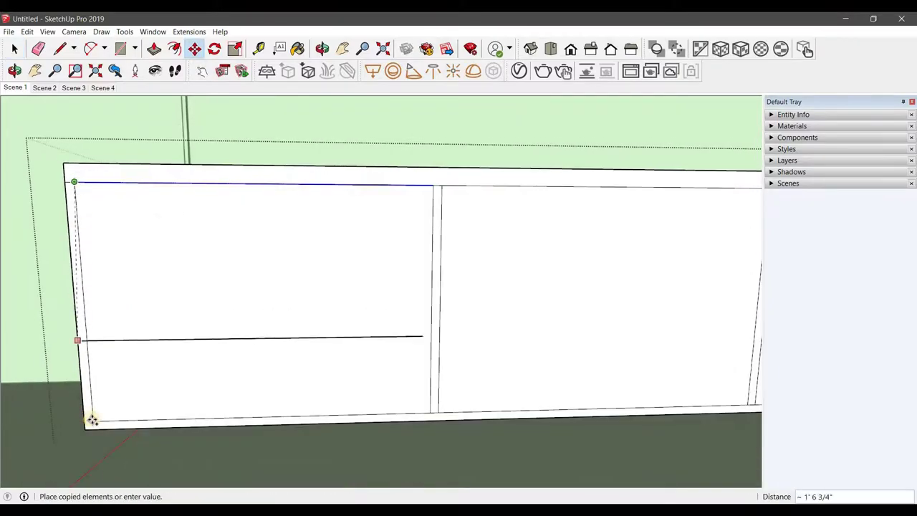
left_click(94, 408)
type("/3")
key("Return")
middle_click_drag(190, 242, 256, 250)
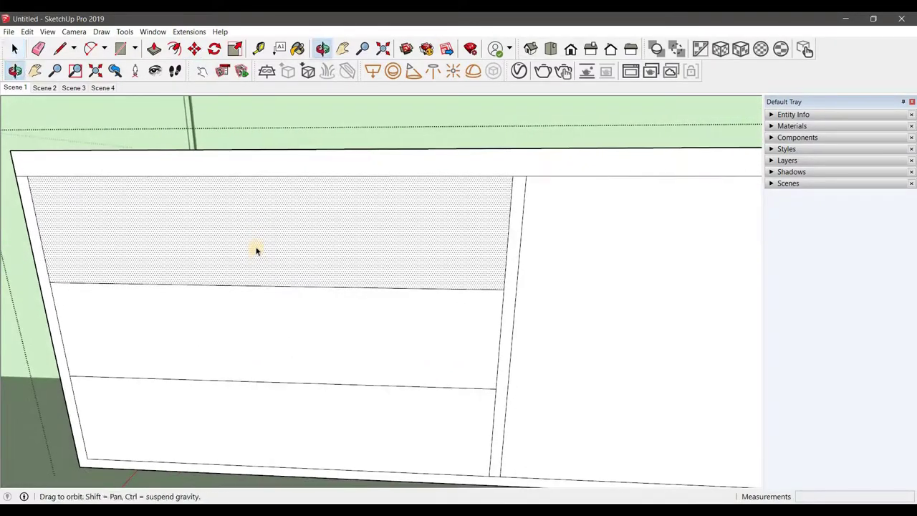
Step: Draw a semicircular finger-pull arc at the top of the top drawer
key("l")
scroll(272, 215, "up", 3)
left_click(297, 174)
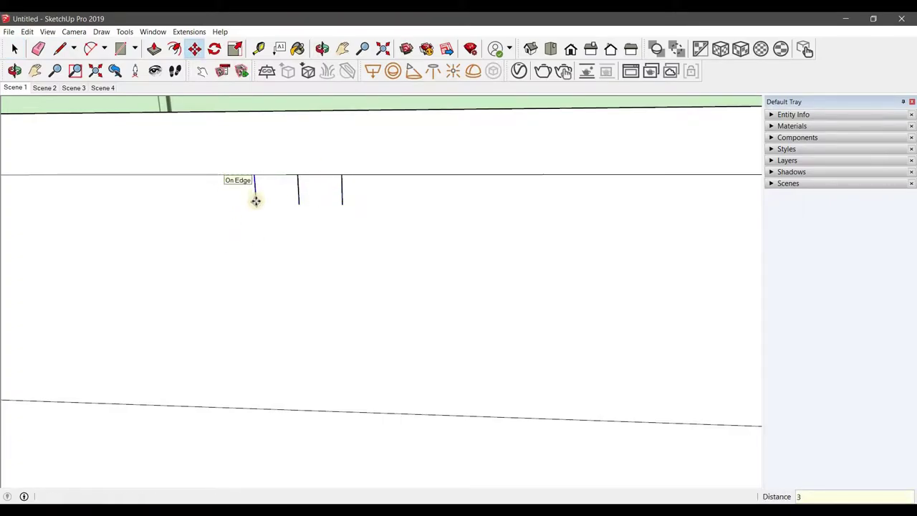
left_click(300, 195)
key("space")
scroll(304, 176, "up", 1)
scroll(291, 188, "down", 3)
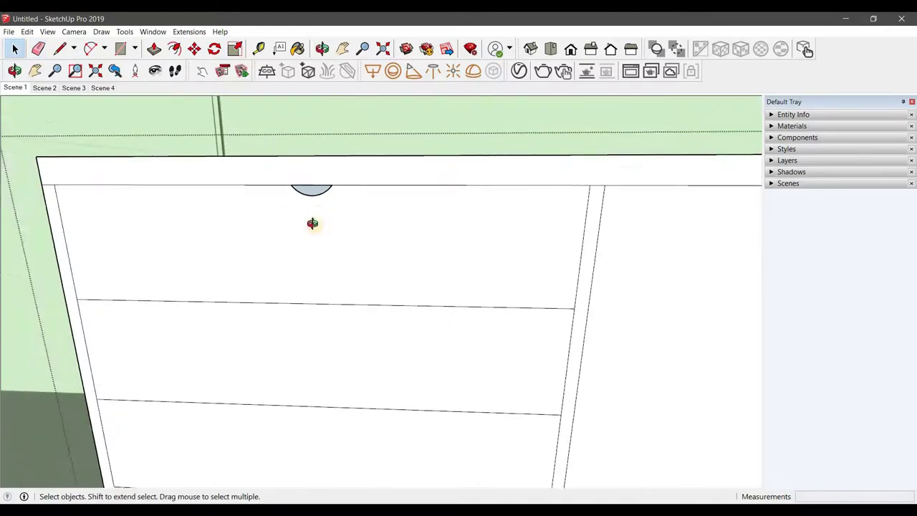
Step: Pull the top drawer front outward
left_click(311, 280)
mouse_move(311, 280)
middle_mouse_down()
mouse_move(287, 214)
mouse_move(280, 243)
mouse_move(301, 297)
mouse_move(225, 286)
middle_mouse_up()
key("p")
left_click(305, 293)
left_click(292, 322)
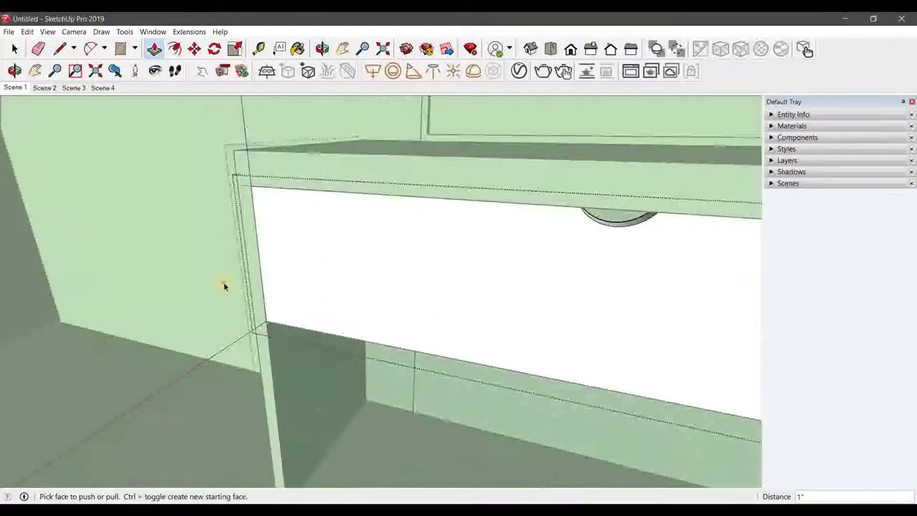
Step: Copy the drawer front from its top-left corner to the other drawer rows
key("m")
key("ctrl")
left_click(254, 194)
Step: Split the right cabinet bay into two doors with a vertical line down its middle
left_click(264, 327)
scroll(194, 385, "down", 5)
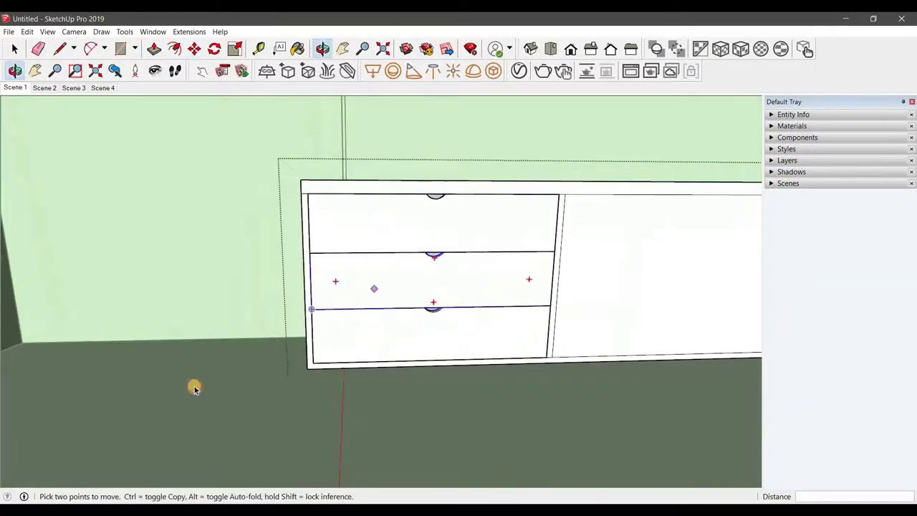
key("space")
scroll(489, 363, "up", 5)
left_click(490, 363)
key("l")
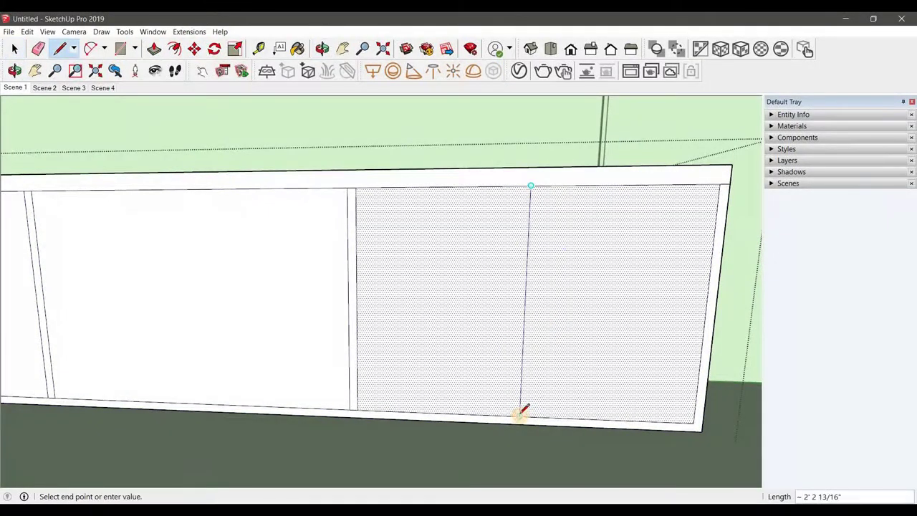
left_click(521, 414)
key("space")
Step: Adjust the new door panel and outline a slim handle rectangle on the left door
scroll(514, 417, "up", 5)
key("m")
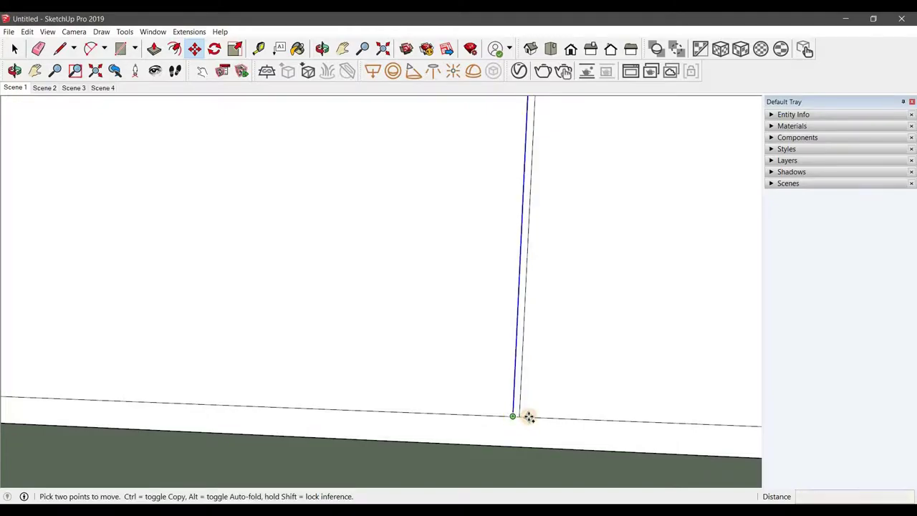
scroll(515, 434, "down", 5)
right_click(479, 368)
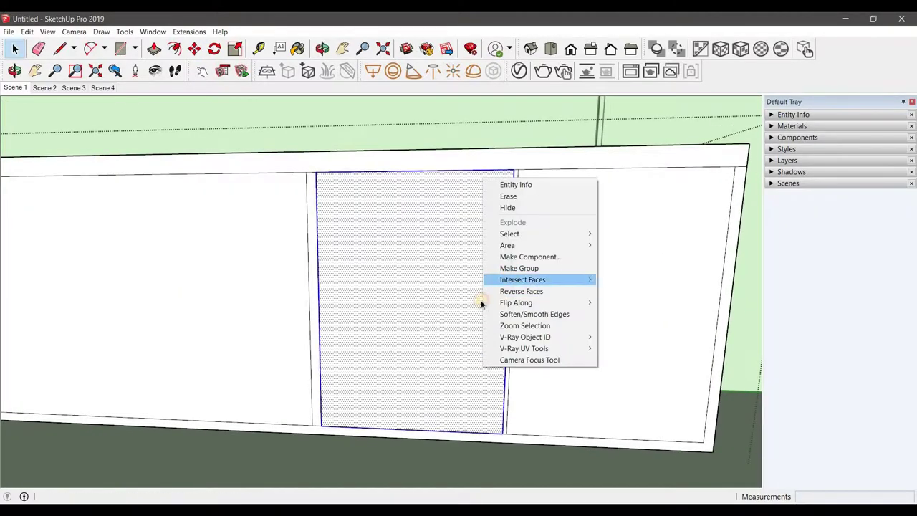
left_click(501, 323)
key("space")
scroll(485, 330, "up", 3)
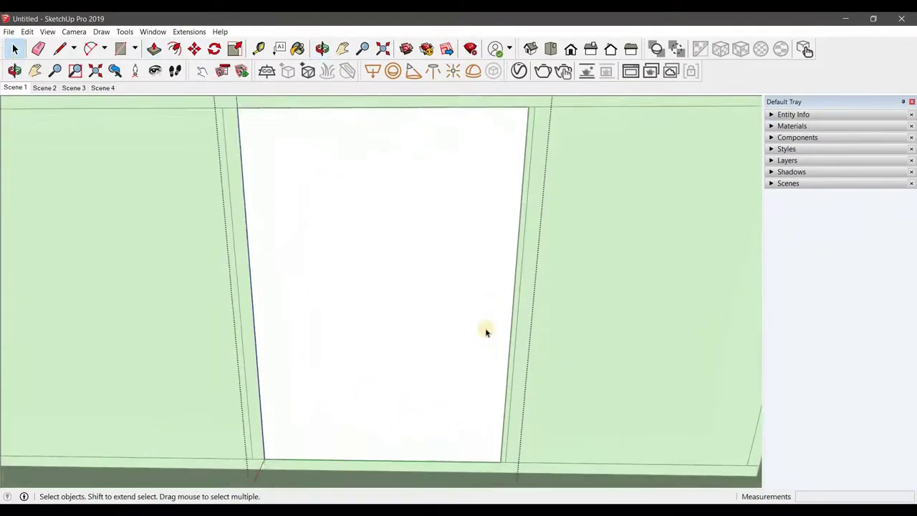
scroll(491, 287, "down", 1)
key("r")
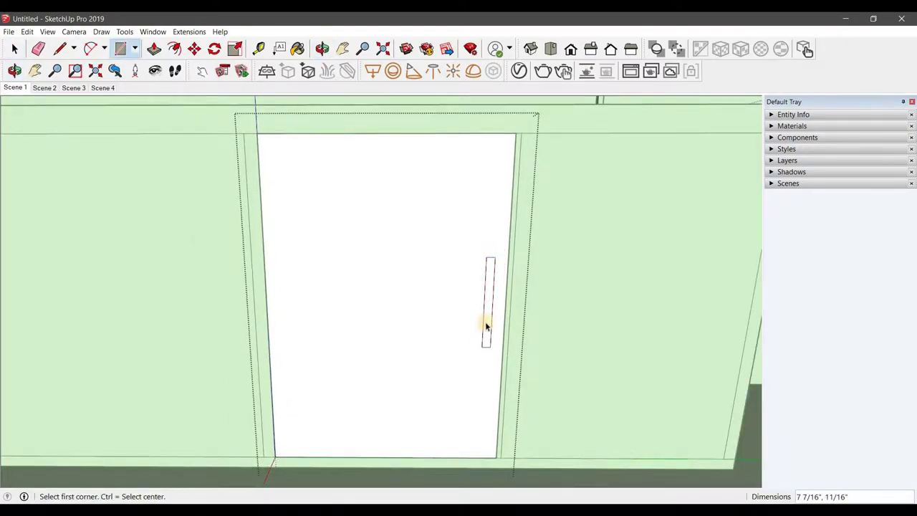
Step: Move the slim handle rectangle into place near the left door's right edge
scroll(487, 328, "up", 3)
left_click(488, 328)
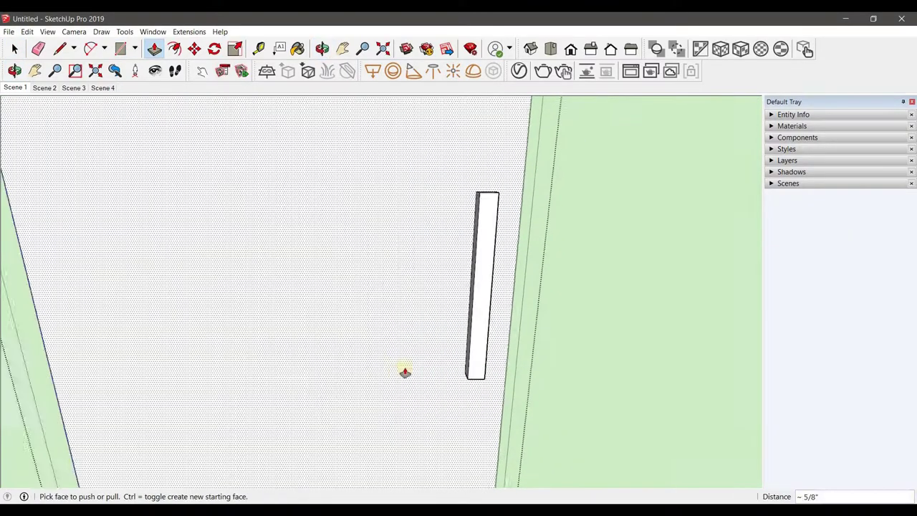
key("space")
scroll(691, 258, "down", 5)
scroll(458, 310, "up", 4)
left_click(459, 311)
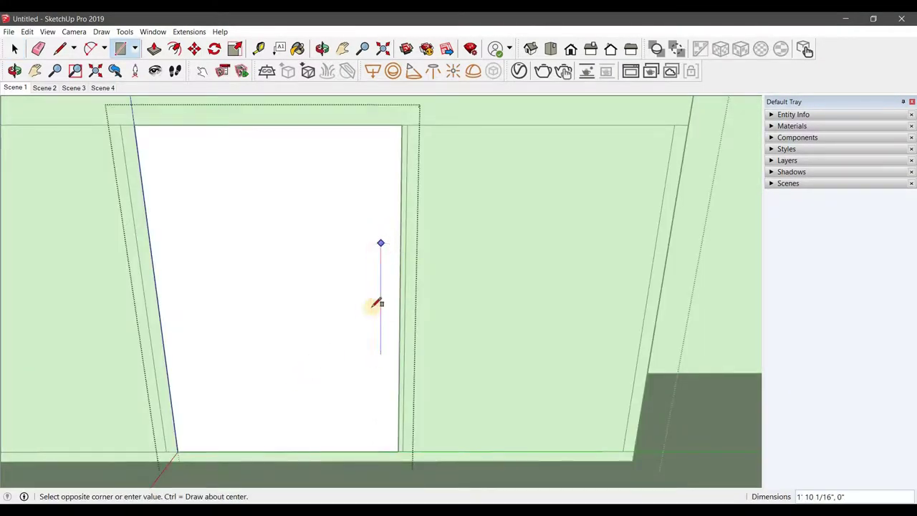
right_click(379, 287)
key("m")
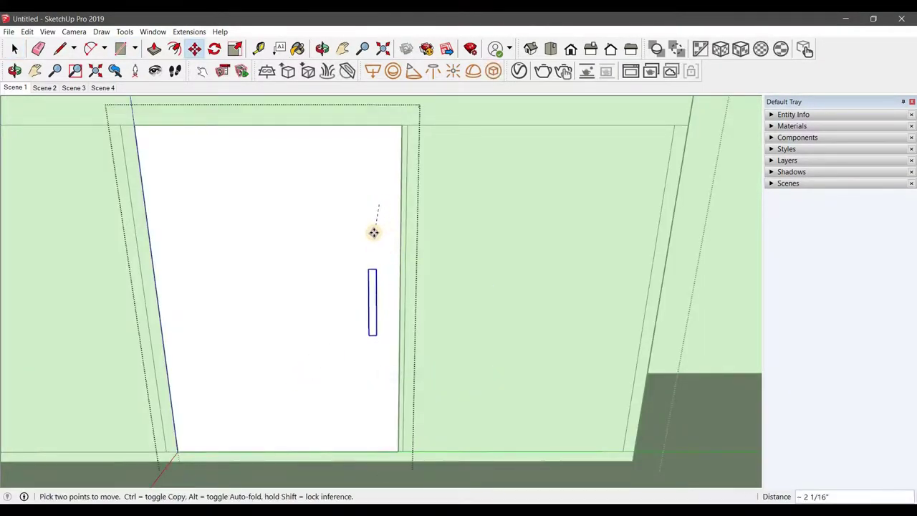
key("space")
Step: Push/Pull the handle rectangle outward into a raised vertical bar
scroll(373, 297, "up", 3)
key("p")
left_click(374, 297)
mouse_move(374, 297)
middle_mouse_down()
mouse_move(442, 299)
mouse_move(371, 299)
mouse_move(320, 346)
mouse_move(349, 342)
mouse_move(373, 369)
mouse_move(309, 371)
middle_mouse_up()
scroll(345, 352, "down", 3)
key("space")
scroll(341, 266, "up", 5)
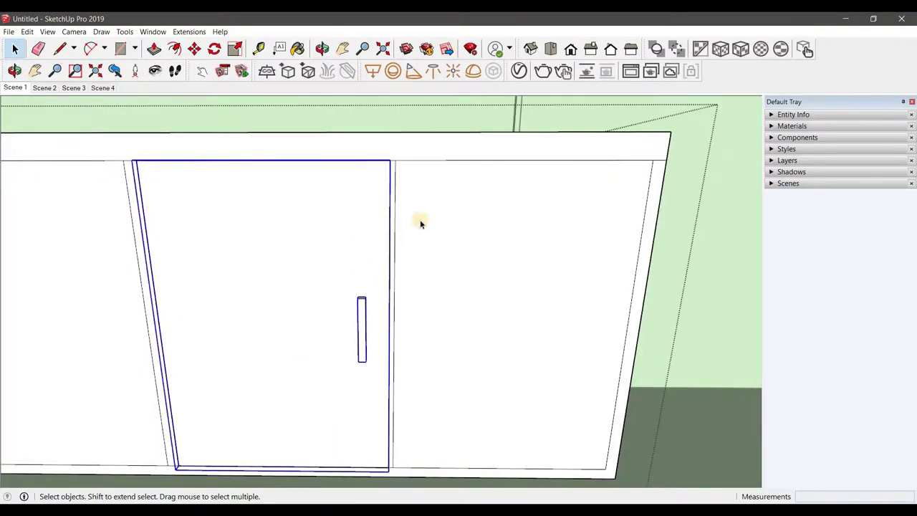
Step: Delete the right door and copy the left door into the right opening
scroll(421, 223, "down", 3)
left_click(449, 330)
key("Delete")
middle_click_drag(208, 266, 213, 136)
key("m")
left_click(247, 138)
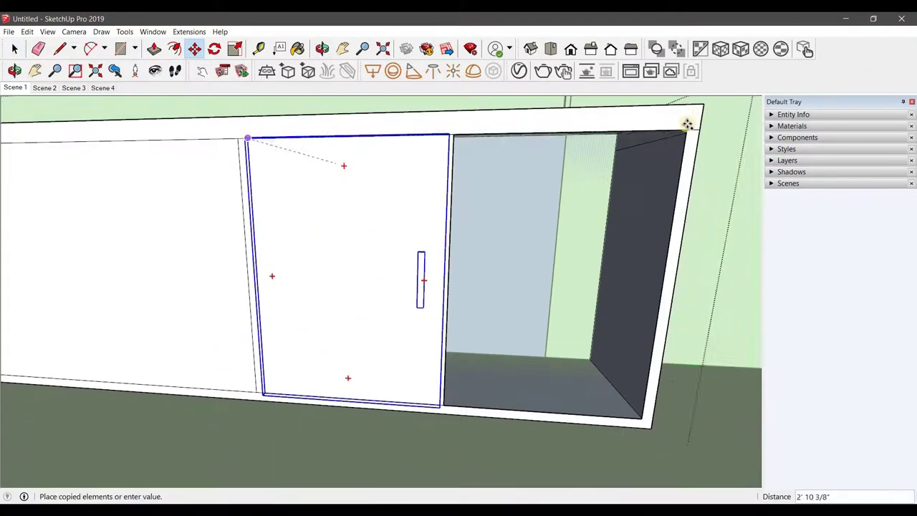
left_click(687, 124)
Step: Scale the copied door by -1 to mirror it so both handles meet in the middle
middle_click_drag(323, 227, 691, 256)
key("s")
left_click_drag(692, 261, 349, 207)
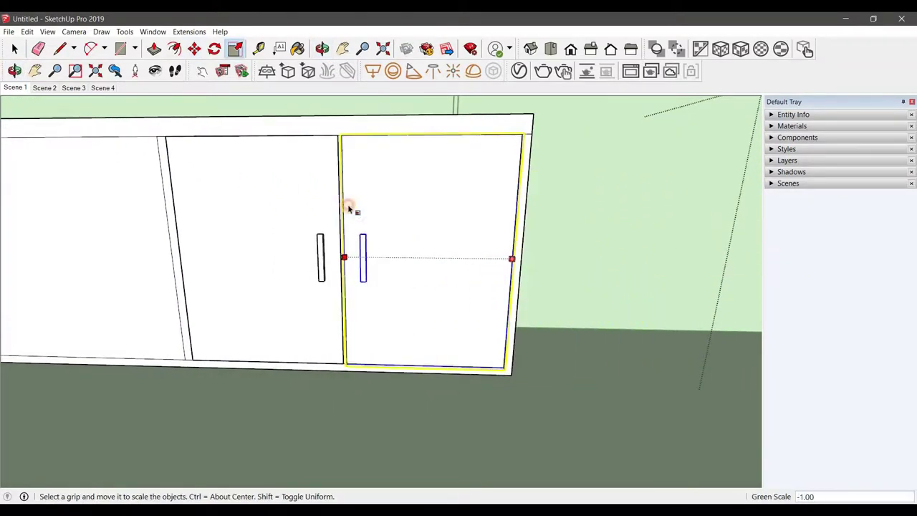
middle_click_drag(349, 208, 560, 332)
key("space")
Step: Select the panel beside the drawers and check the TV unit from the standard right-side view
scroll(215, 303, "down", 3)
scroll(301, 334, "up", 4)
left_click(321, 324)
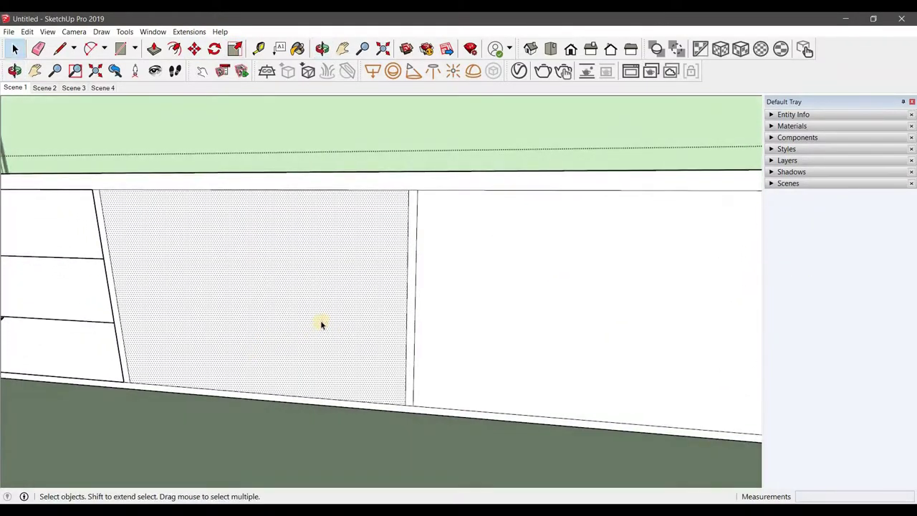
scroll(398, 301, "down", 5)
middle_click_drag(303, 308, 367, 312)
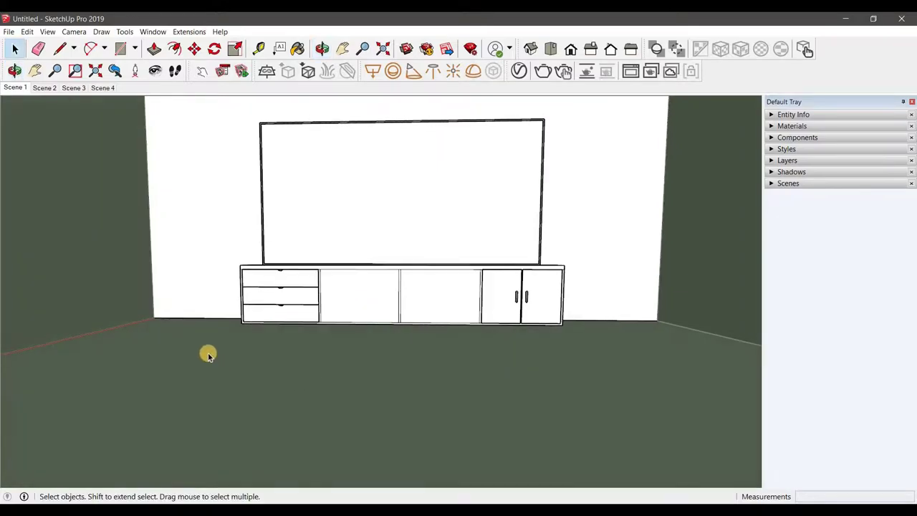
key("F4")
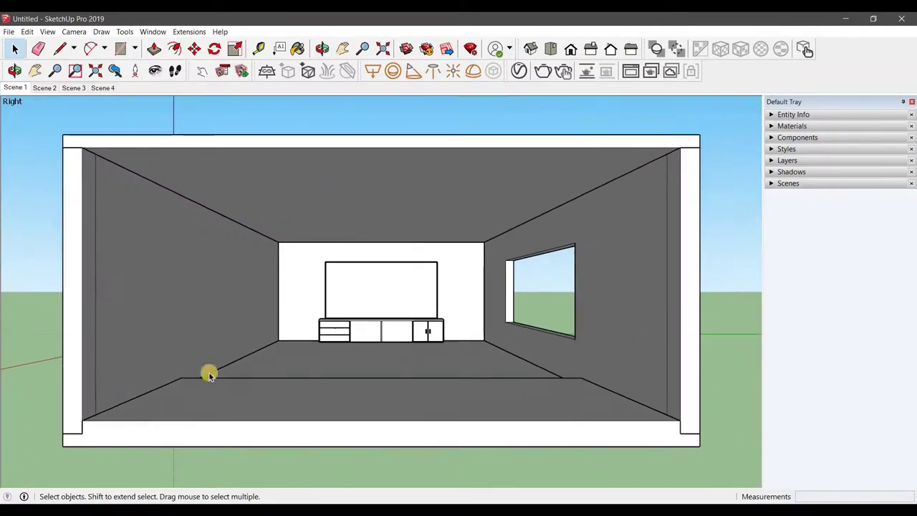
Step: Go to Scene 2 and push the left wall panel outward
left_click(787, 159)
left_click(44, 87)
type("/6")
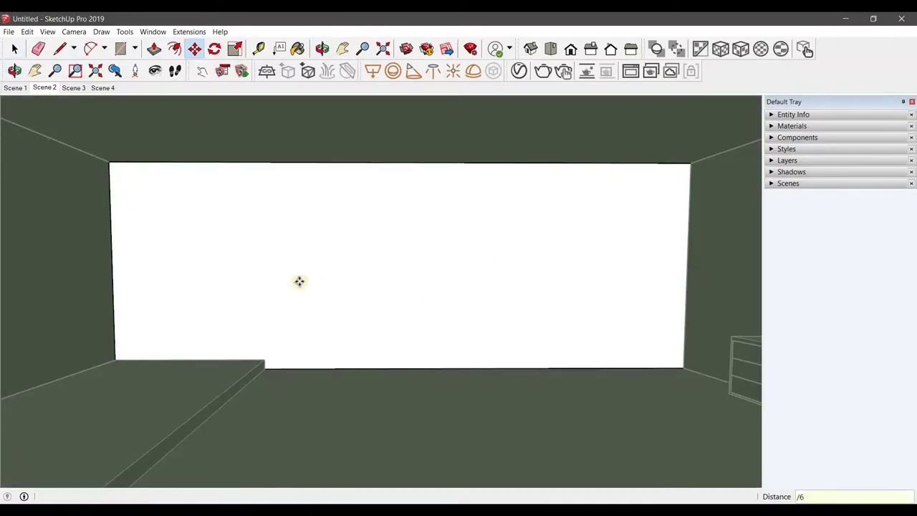
key("space")
left_click(185, 262)
key("p")
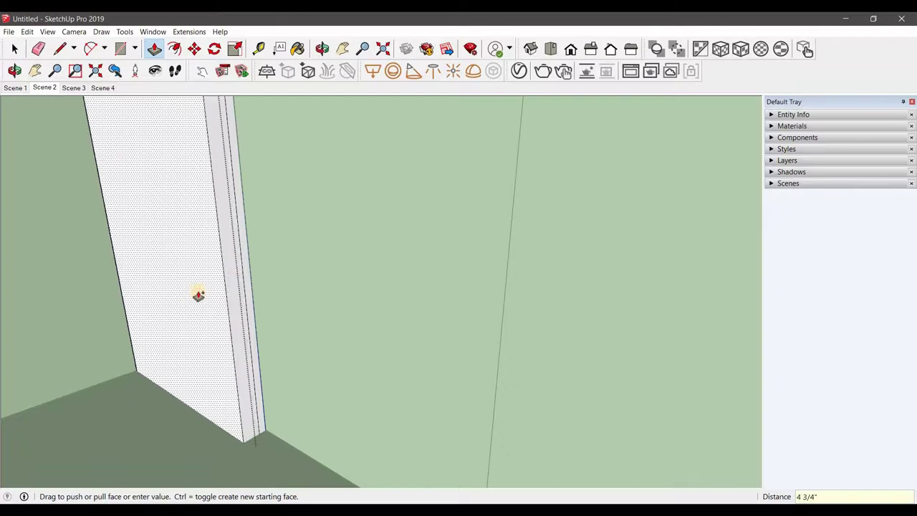
left_click(242, 296)
middle_click_drag(241, 296, 260, 322)
key("space")
Step: Push/Pull the next wall panel faces outward along the back wall
right_click(402, 314)
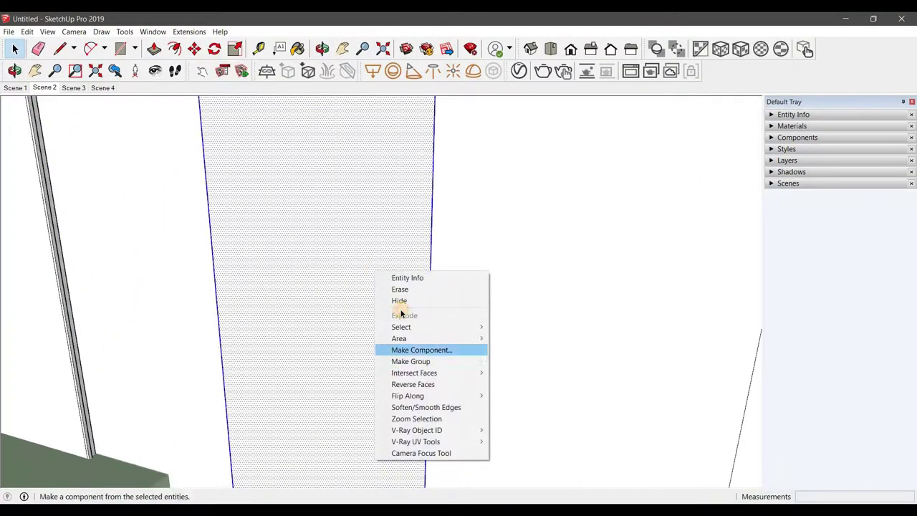
key("Escape")
key("p")
left_click(389, 303)
left_click(370, 310)
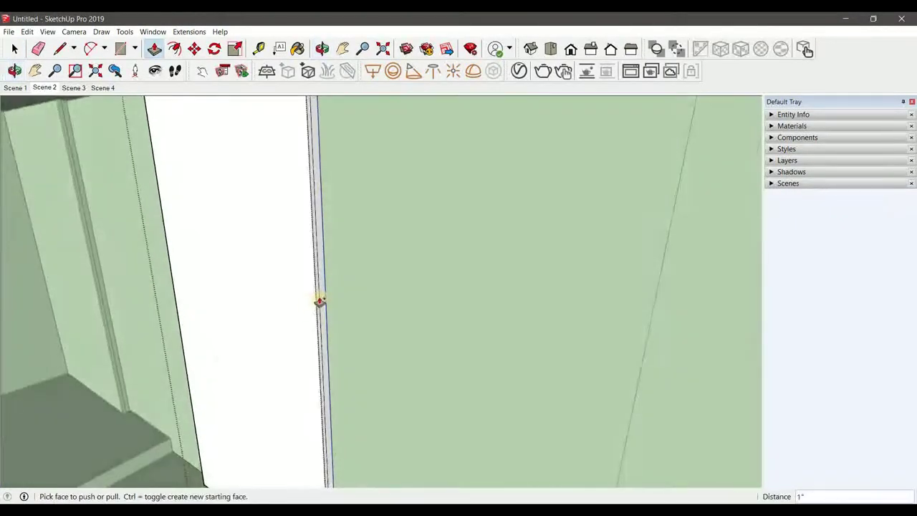
middle_click_drag(370, 311, 330, 313)
left_click(379, 310)
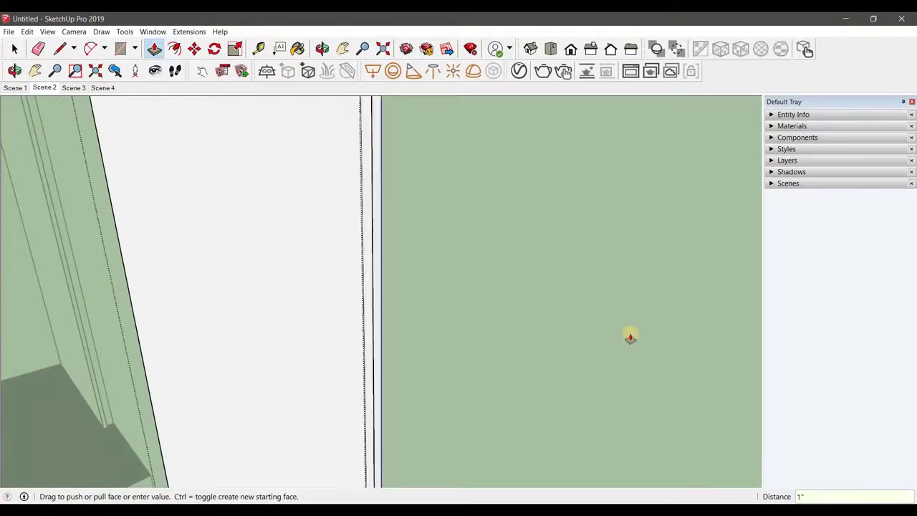
left_click(630, 337)
middle_click_drag(630, 337, 401, 273)
key("space")
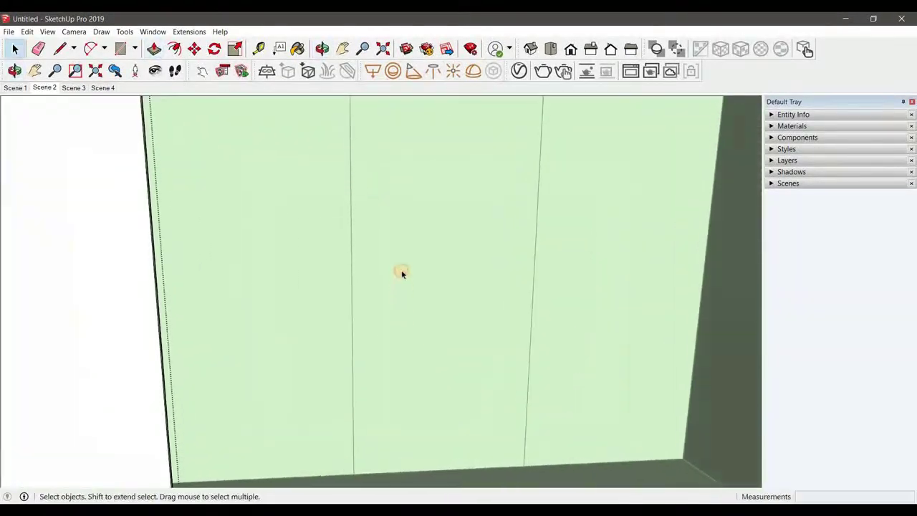
Step: Make the last panel face a group and push it out to match the others
right_click(401, 272)
left_click(440, 358)
key("p")
left_click(411, 321)
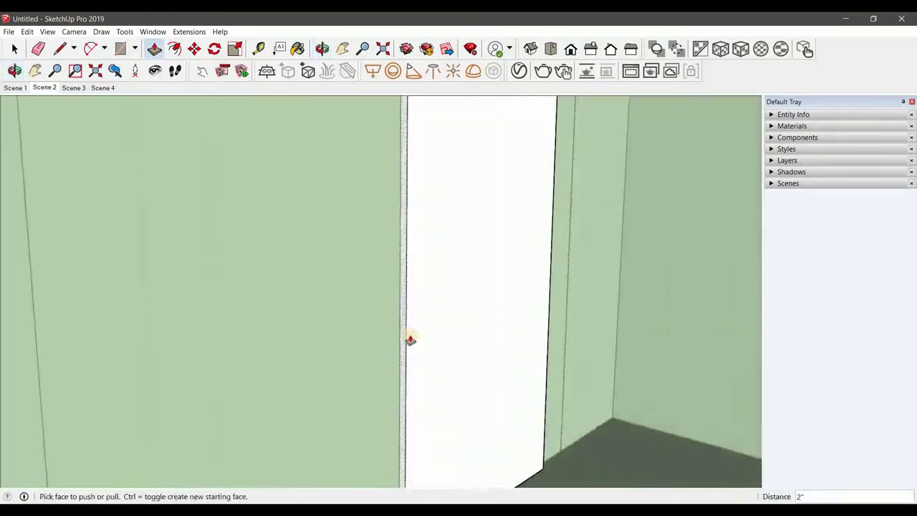
left_click(410, 340)
scroll(410, 340, "up", 1)
scroll(408, 339, "up", 1)
left_click(531, 300)
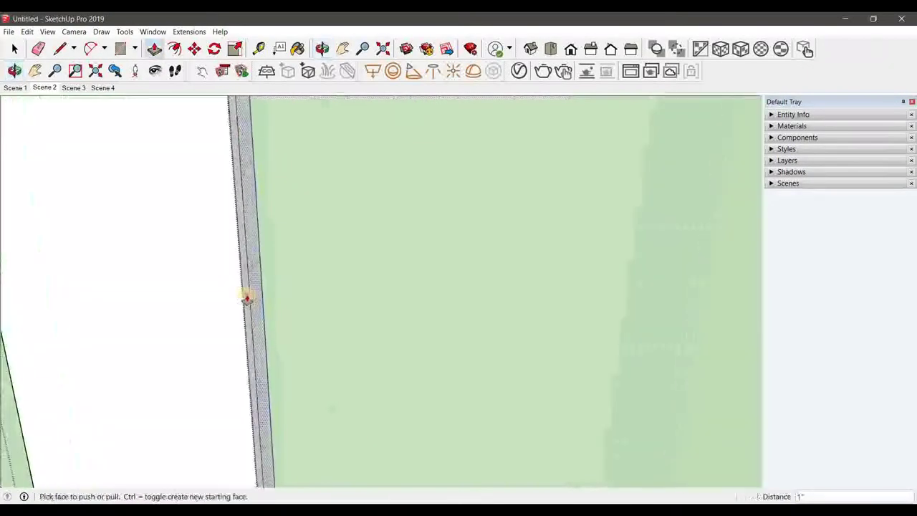
key("space")
scroll(440, 293, "down", 3)
scroll(445, 298, "down", 2)
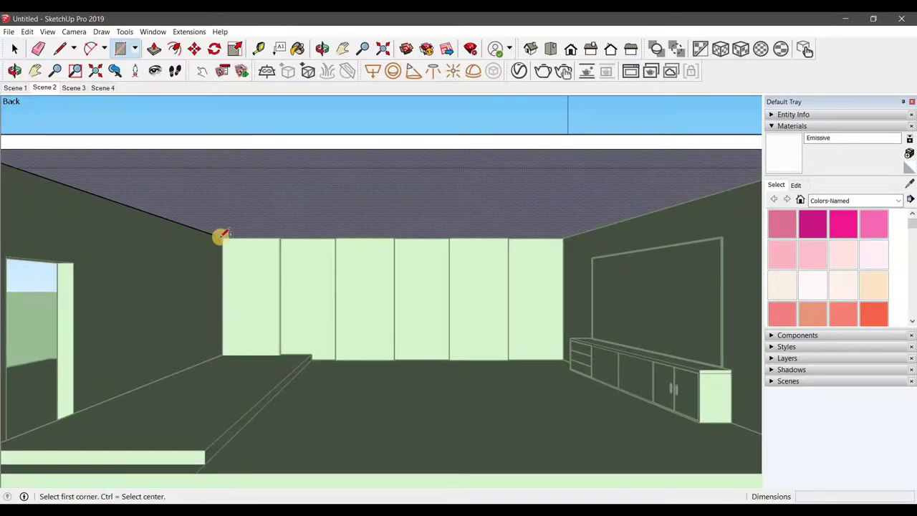
Step: Draw the ceiling rectangle from the wall corner and copy a dividing line across it
left_click(222, 235)
middle_click_drag(222, 235, 638, 190)
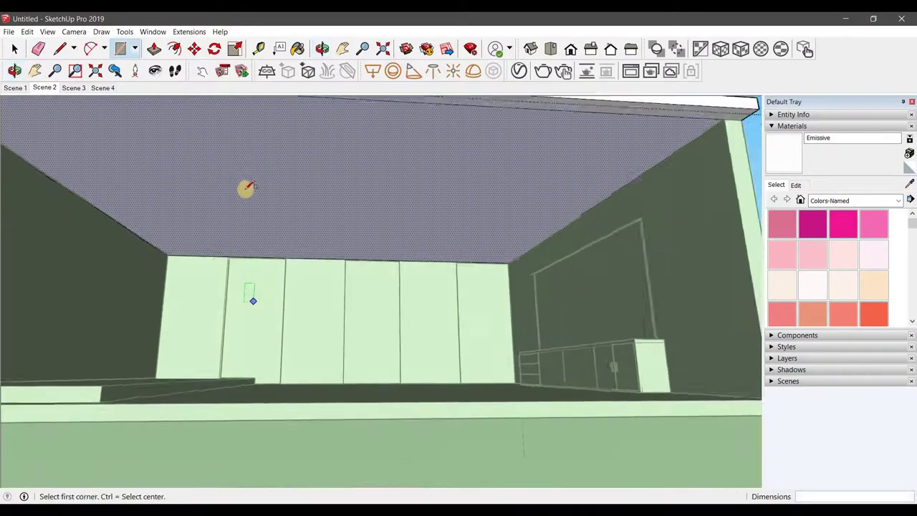
middle_click_drag(233, 199, 157, 262)
key("m")
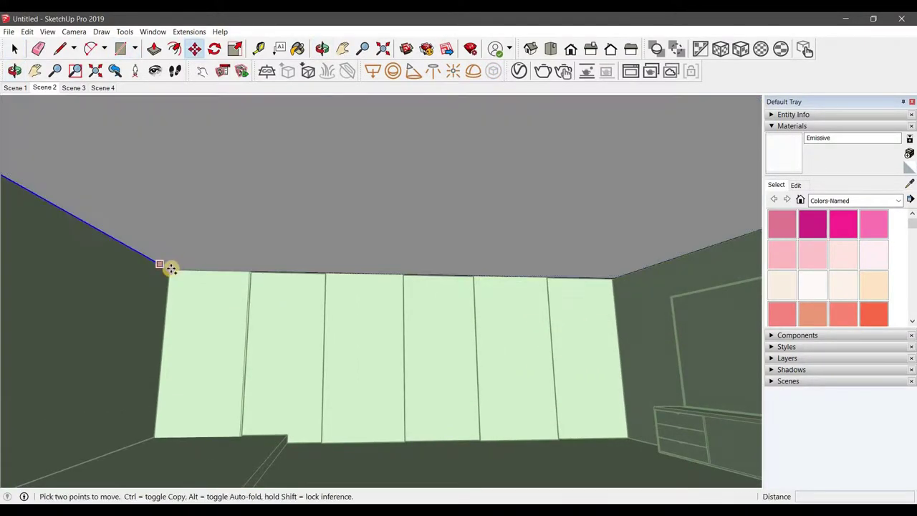
scroll(165, 266, "down", 2)
left_click(163, 268)
key("ctrl")
left_click(445, 271)
scroll(262, 264, "up", 3)
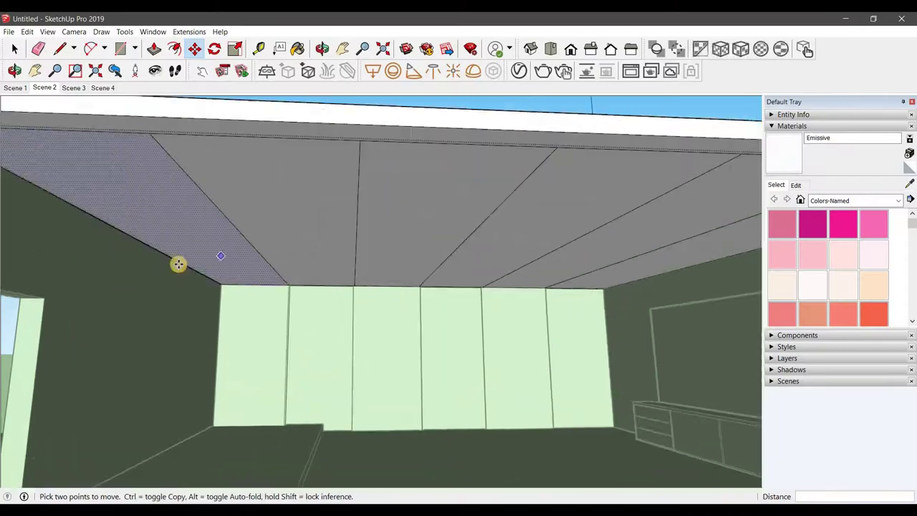
mouse_move(179, 265)
middle_mouse_down()
mouse_move(536, 252)
mouse_move(479, 208)
middle_mouse_up()
Step: Push/Pull one ceiling strip to a 1-inch thickness
key("p")
key("space")
scroll(418, 332, "down", 3)
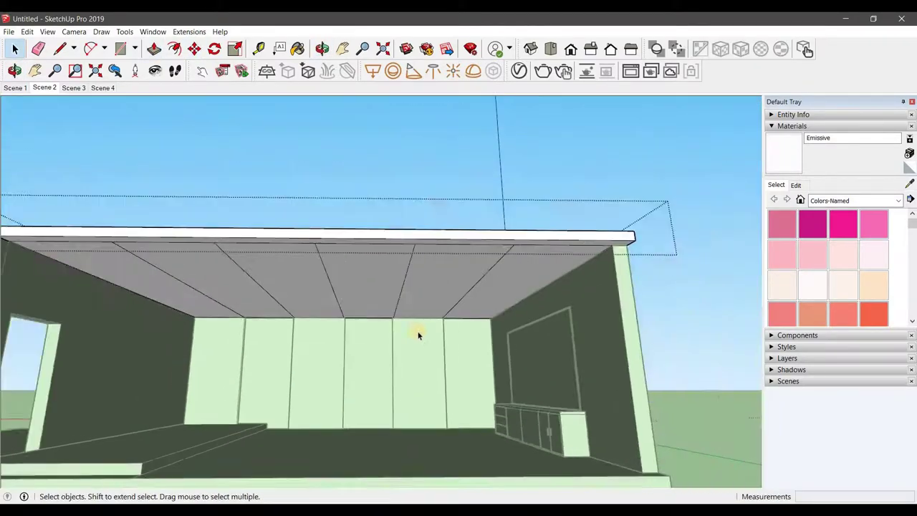
scroll(432, 296, "up", 3)
key("Escape")
scroll(434, 246, "up", 3)
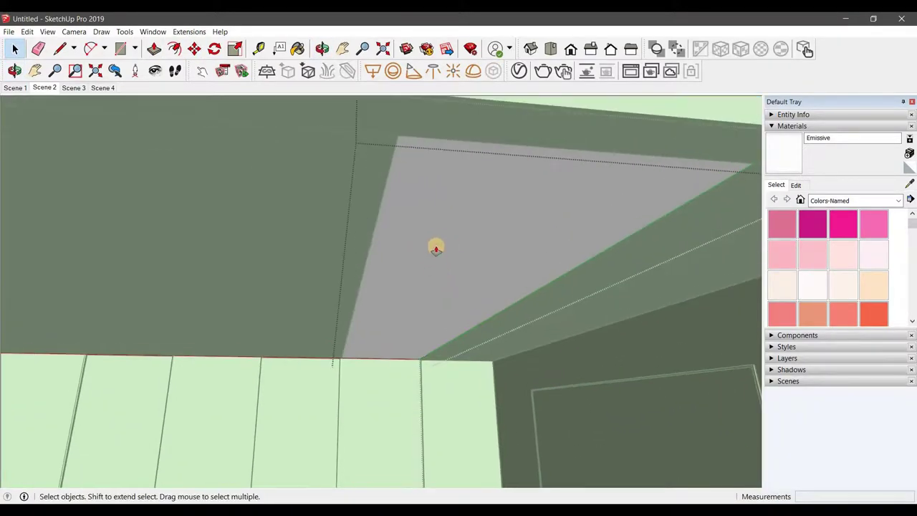
key("p")
left_click(435, 245)
left_click(435, 303)
key("space")
key("p")
middle_click_drag(415, 302, 412, 288)
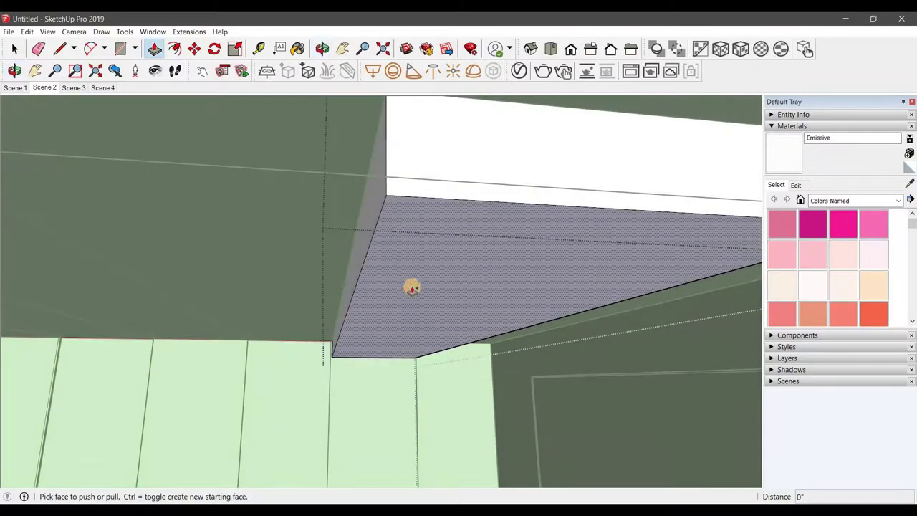
type("1")
key("Return")
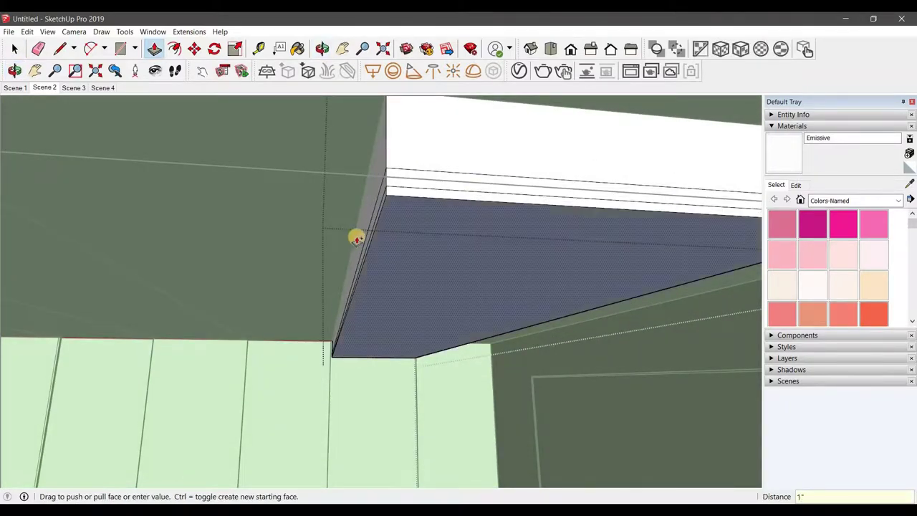
Step: Select the new 1-inch ceiling strip and make it a component
middle_click_drag(352, 236, 408, 244)
key("space")
mouse_move(315, 298)
middle_mouse_down()
mouse_move(356, 287)
mouse_move(363, 211)
mouse_move(404, 300)
middle_mouse_up()
left_click(358, 286)
left_click(406, 290)
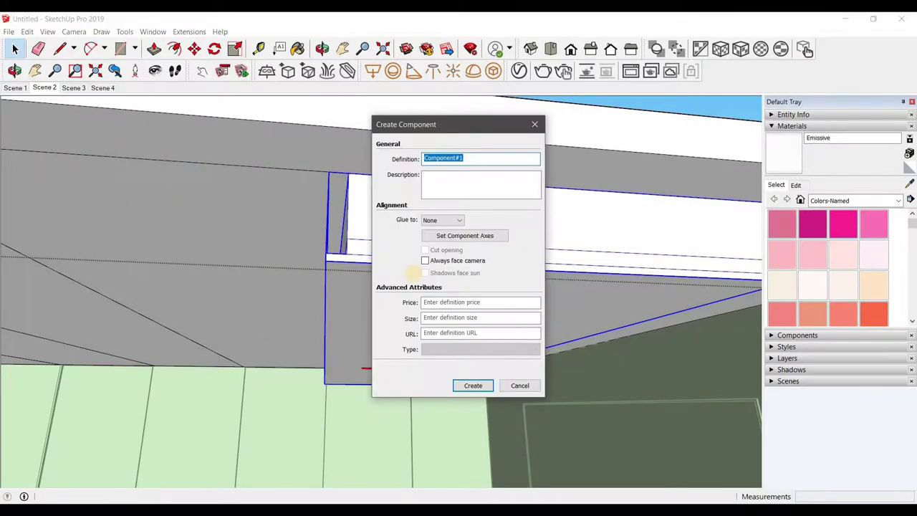
key("Return")
mouse_move(240, 252)
middle_mouse_down()
mouse_move(569, 327)
mouse_move(585, 306)
middle_mouse_up()
Step: Copy the ceiling panel component across the room as an x4 array
scroll(585, 305, "up", 3)
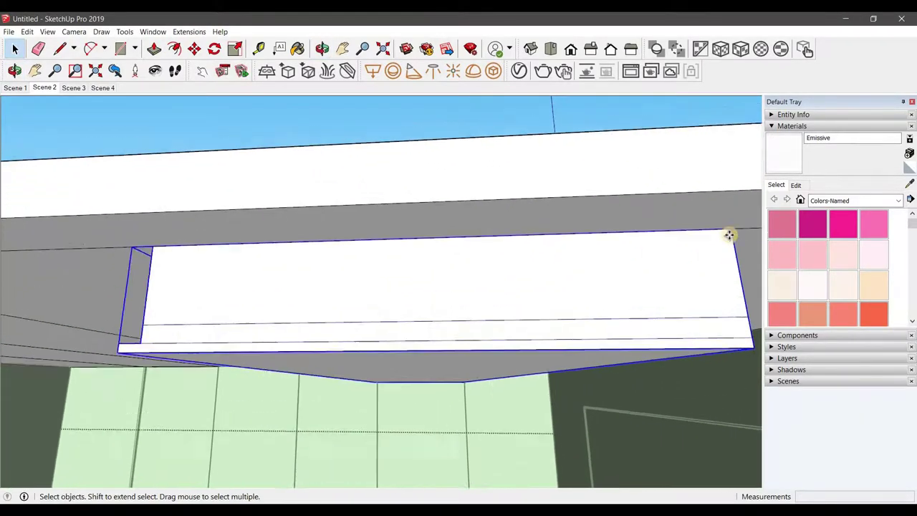
key("m")
key("ctrl")
left_click(732, 234)
type("x4")
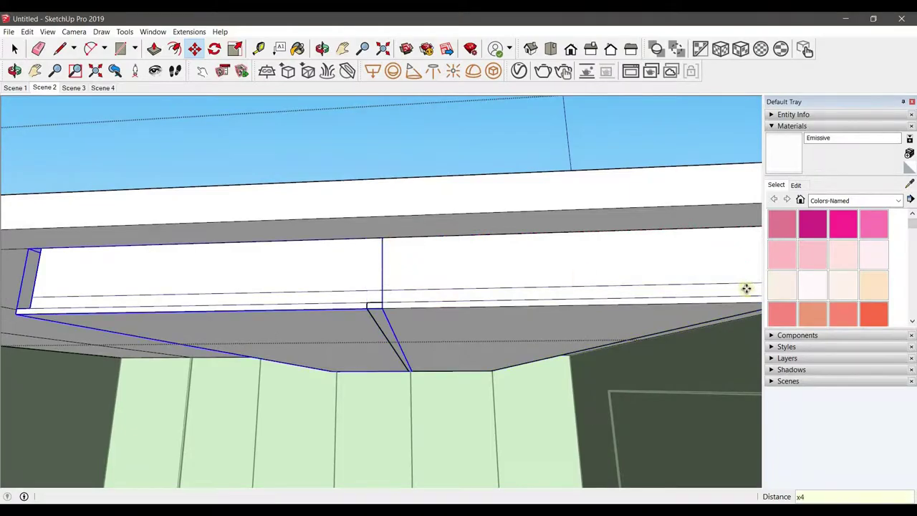
key("Return")
scroll(552, 322, "down", 5)
key("space")
Step: Push/Pull the soffit face -5 inches to create the stepped angled ceiling
left_click(508, 302)
middle_click_drag(508, 302, 334, 282)
mouse_move(442, 233)
middle_mouse_down()
mouse_move(272, 282)
mouse_move(430, 231)
mouse_move(395, 291)
mouse_move(229, 288)
mouse_move(249, 236)
middle_mouse_up()
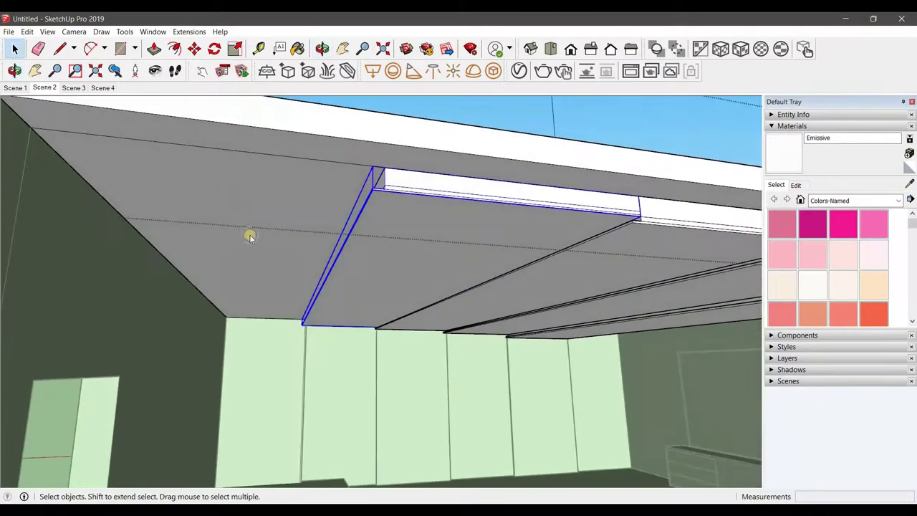
key("p")
mouse_move(313, 179)
middle_mouse_down()
mouse_move(583, 222)
mouse_move(359, 232)
mouse_move(406, 232)
mouse_move(392, 194)
mouse_move(490, 213)
mouse_move(381, 323)
mouse_move(311, 293)
middle_mouse_up()
left_click(423, 206)
key("space")
key("p")
key("r")
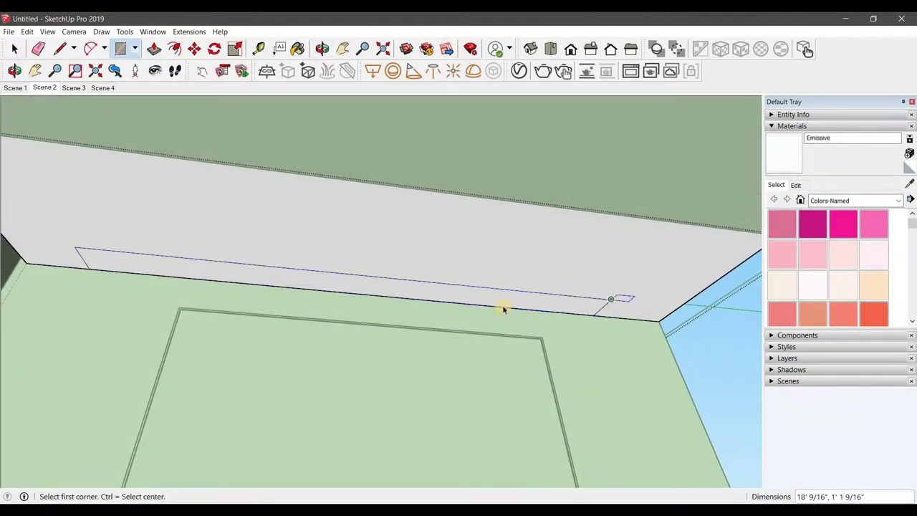
left_click(443, 294)
mouse_move(443, 294)
middle_mouse_down()
mouse_move(610, 246)
mouse_move(404, 361)
mouse_move(436, 258)
mouse_move(525, 286)
middle_mouse_up()
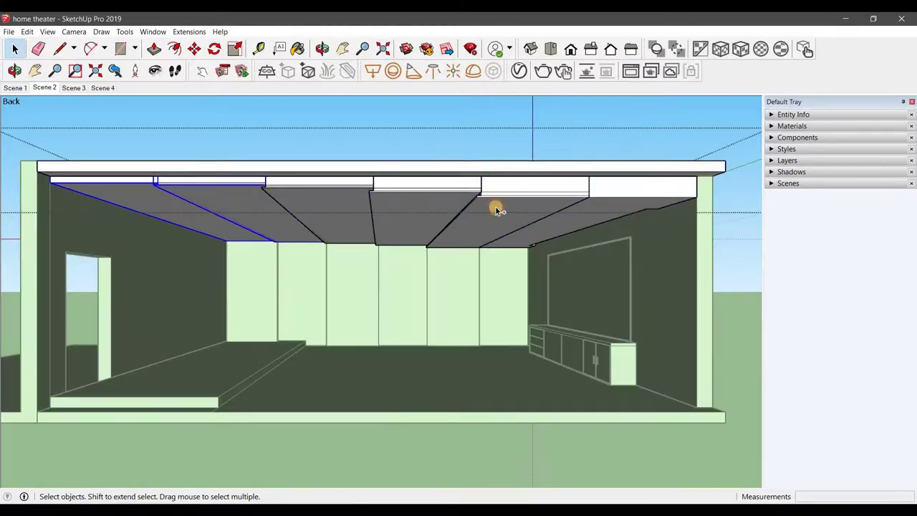
Step: Scale the ceiling panels to 0.94 along the green axis
scroll(332, 207, "up", 3)
middle_click_drag(331, 207, 317, 189)
key("s")
left_click_drag(369, 166, 374, 187)
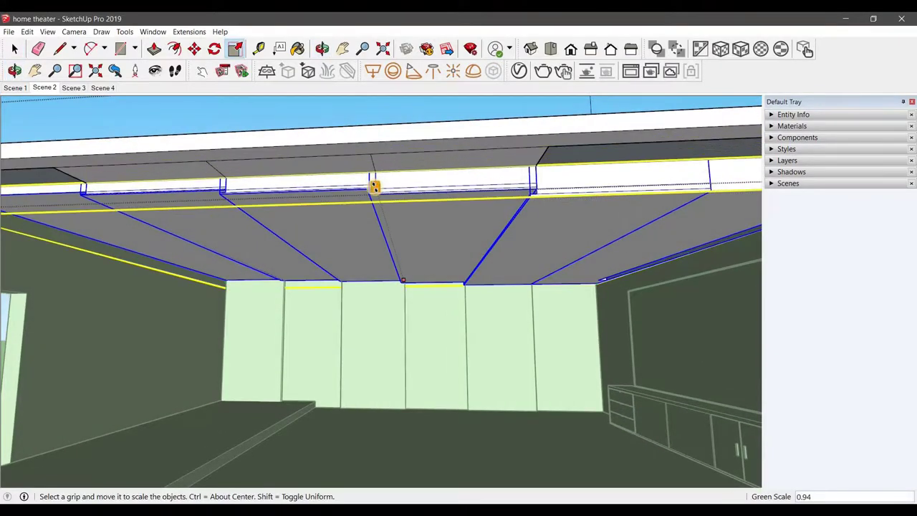
key("space")
Step: Erase the leftover stray lines on the ceiling
scroll(191, 180, "down", 5)
scroll(174, 172, "up", 6)
key("e")
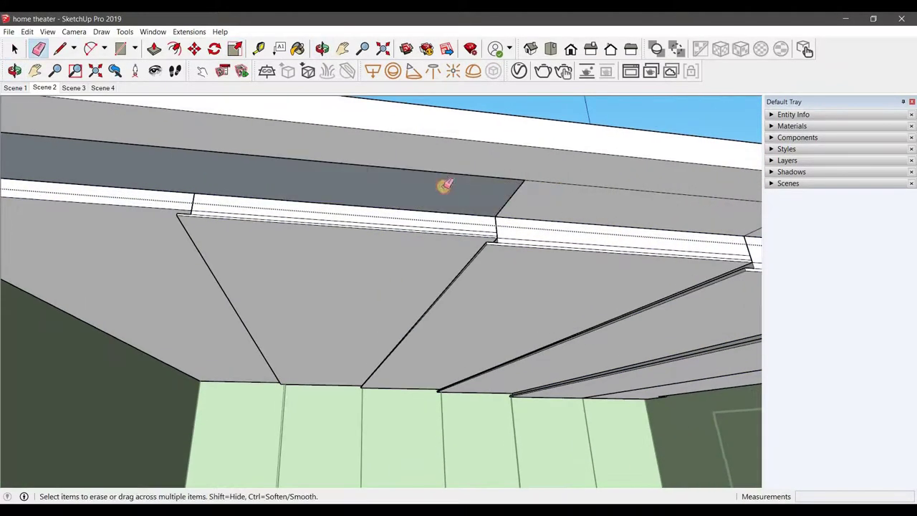
middle_click_drag(440, 184, 630, 228)
key("space")
Step: Switch to Scene 2, then to the Scene 3 window-wall view
scroll(220, 188, "down", 3)
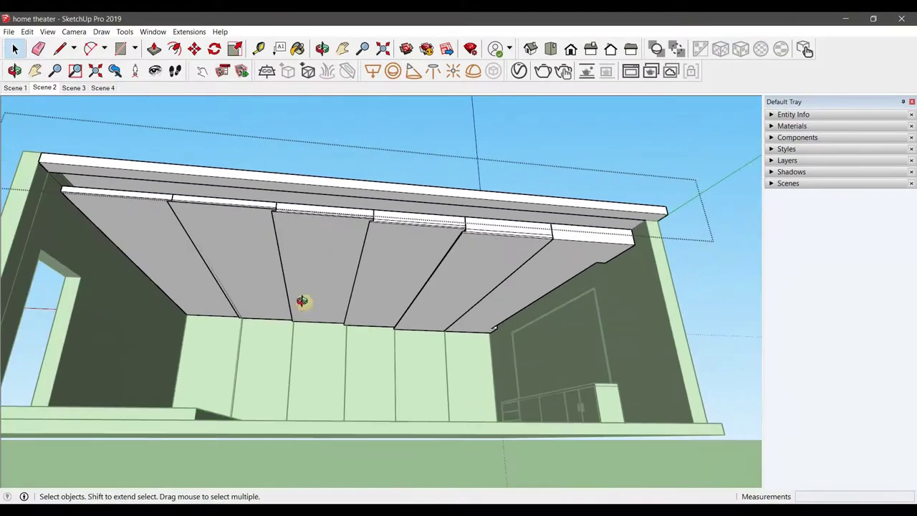
scroll(280, 259, "down", 2)
left_click(45, 87)
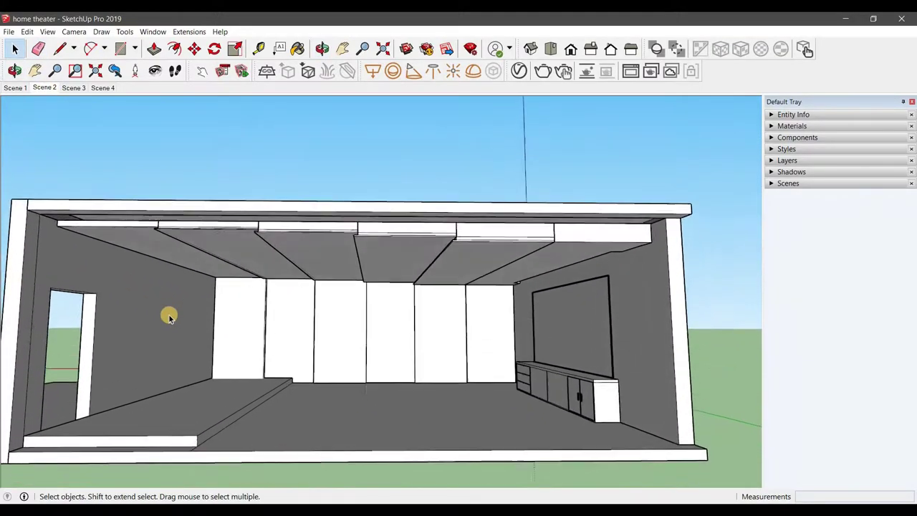
left_click(79, 89)
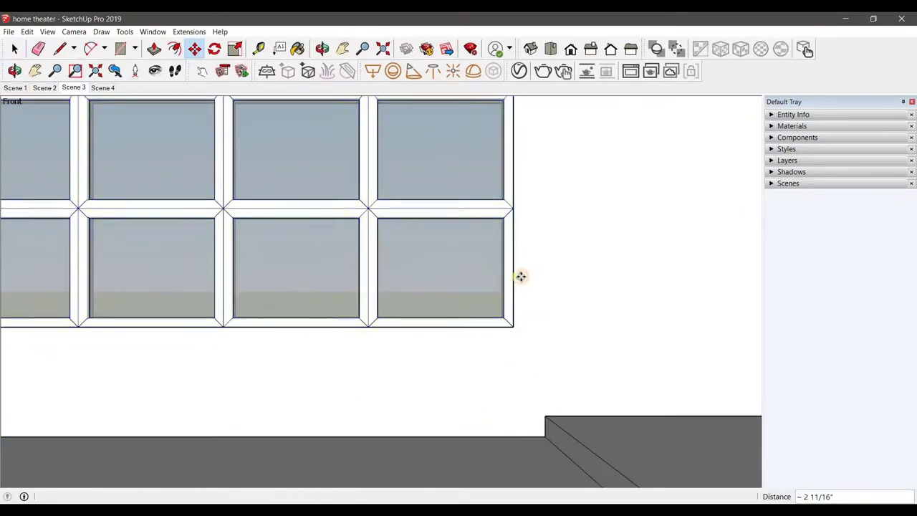
Step: Orbit to an elevated view of the room and select the ceiling panels
scroll(521, 277, "down", 3)
key("space")
mouse_move(103, 115)
middle_mouse_down()
mouse_move(246, 258)
mouse_move(371, 199)
mouse_move(383, 148)
middle_mouse_up()
left_click(310, 181)
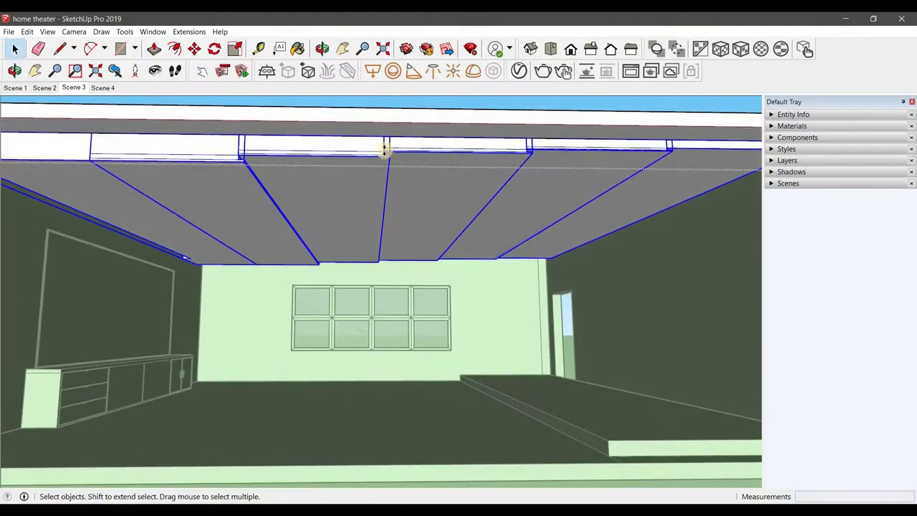
key("s")
key("space")
scroll(353, 139, "down", 3)
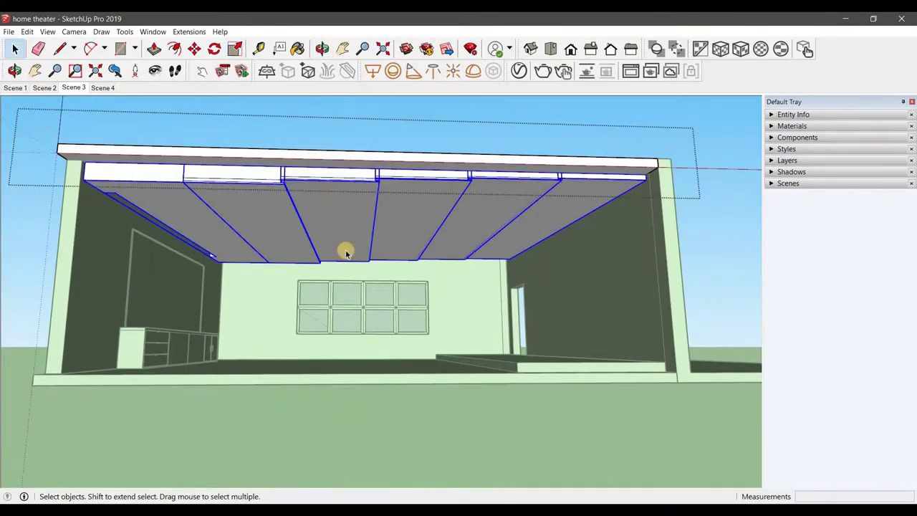
Step: In Front view, copy the curtain along the red axis beside the original
key("f")
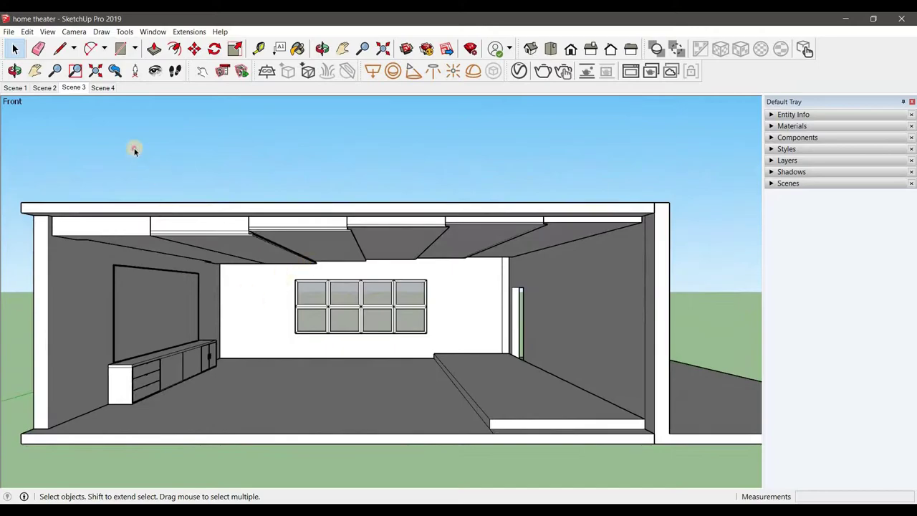
key("m")
scroll(350, 442, "up", 3)
scroll(313, 384, "down", 3)
left_click(317, 394)
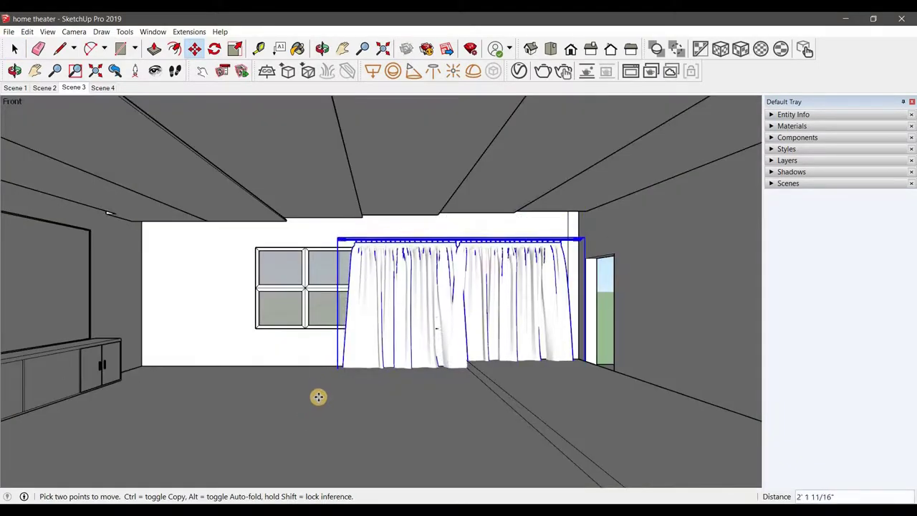
key("ctrl")
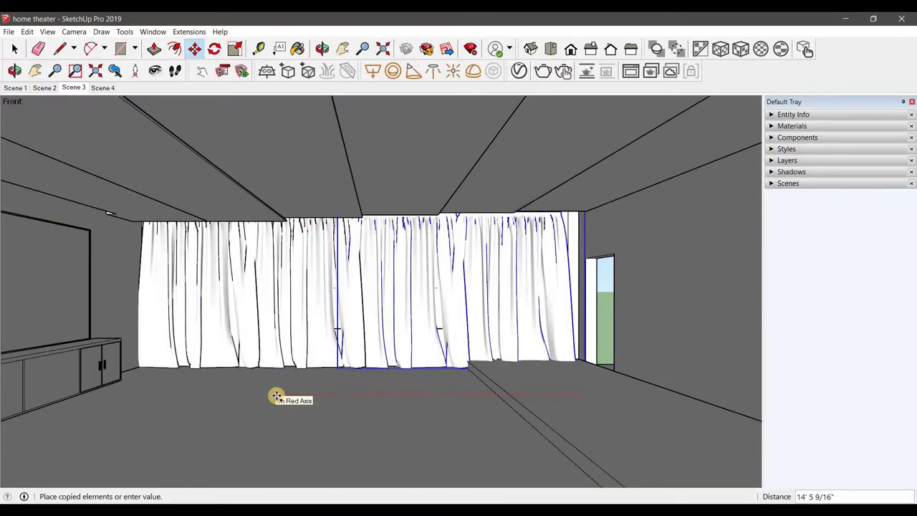
middle_click_drag(372, 362, 338, 362)
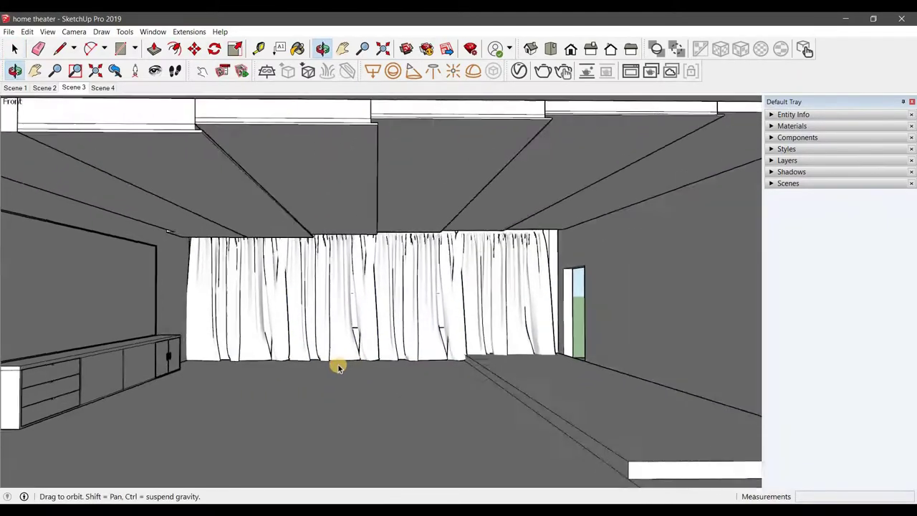
Step: Go to the Scene 4 view and select the thin wall board
left_click(102, 88)
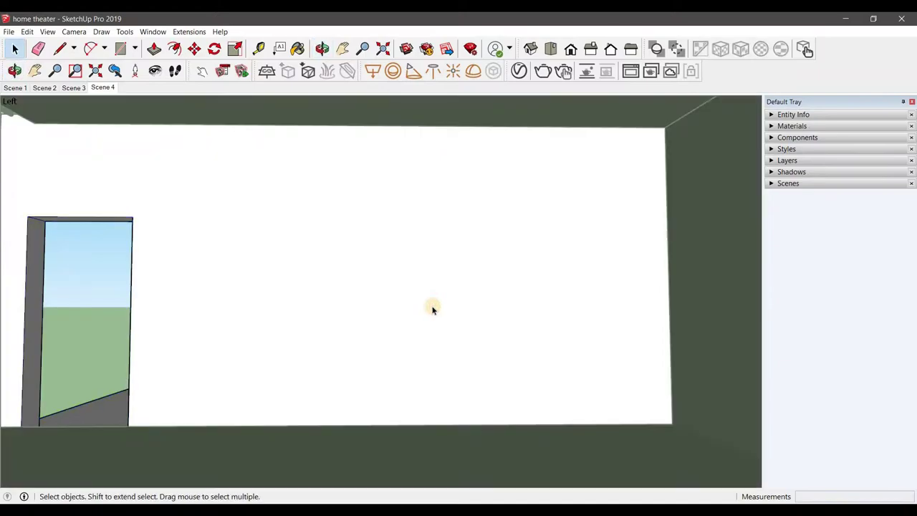
left_click(669, 372)
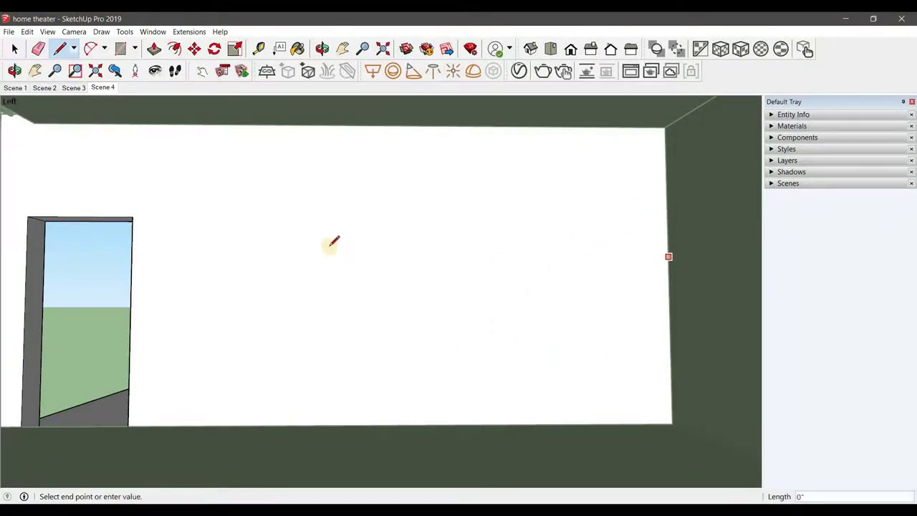
key("m")
key("ctrl")
left_click(408, 257)
scroll(403, 287, "up", 3)
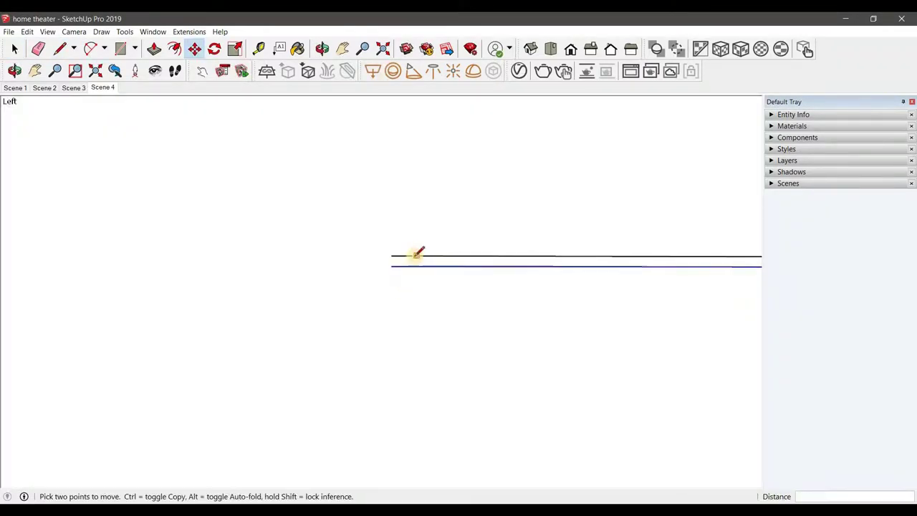
Step: Make the thin wall board into a group
right_click(400, 263)
left_click(445, 349)
key("p")
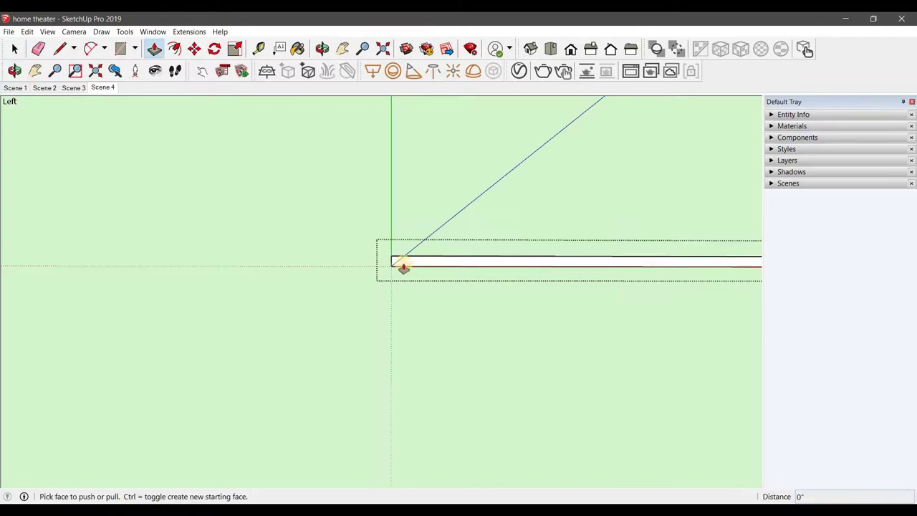
mouse_move(529, 314)
middle_mouse_down()
mouse_move(484, 295)
mouse_move(332, 278)
mouse_move(258, 323)
mouse_move(241, 184)
mouse_move(279, 240)
mouse_move(475, 310)
mouse_move(457, 297)
mouse_move(541, 228)
mouse_move(522, 312)
mouse_move(420, 286)
middle_mouse_up()
Step: Copy the grouped shelf to a second spot on the wall
key("m")
left_click(524, 313)
left_click(503, 295)
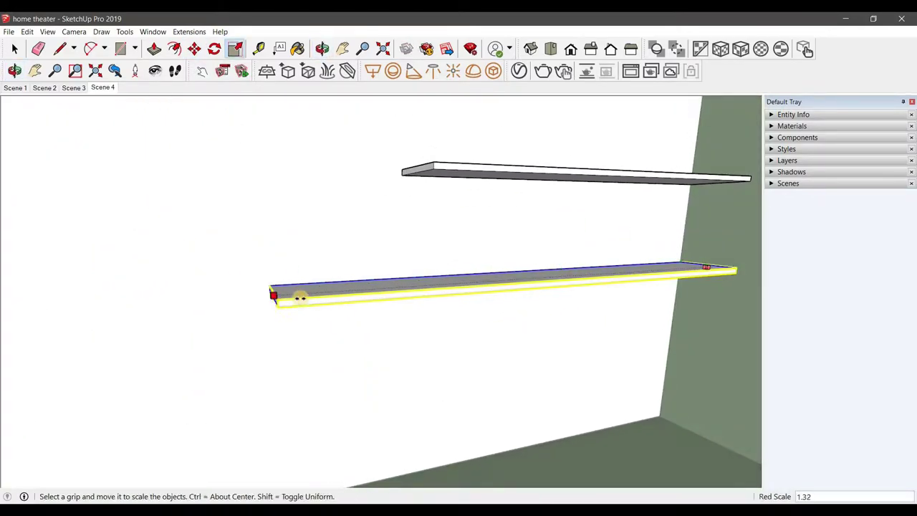
mouse_move(301, 297)
middle_mouse_down()
mouse_move(393, 334)
mouse_move(394, 301)
middle_mouse_up()
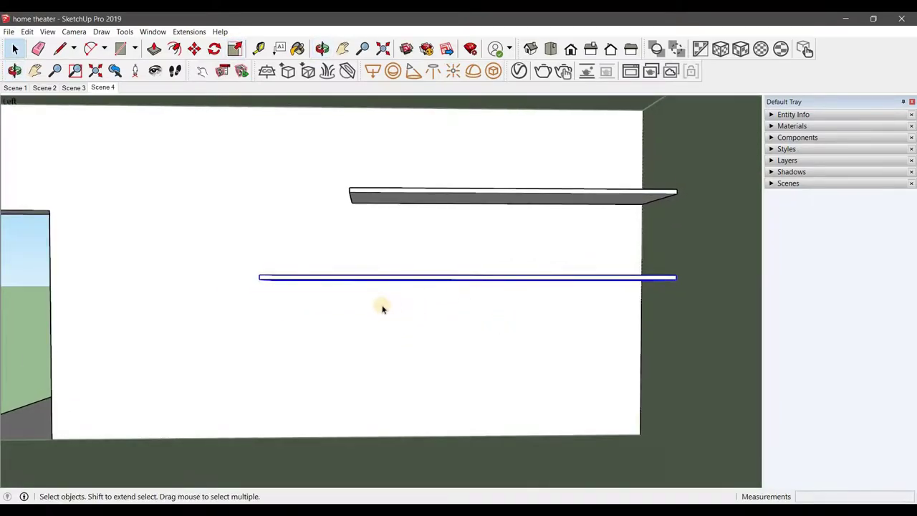
left_click(381, 305)
Step: Push/Pull the floor rectangle up into a 2-foot-high box
left_click(539, 321)
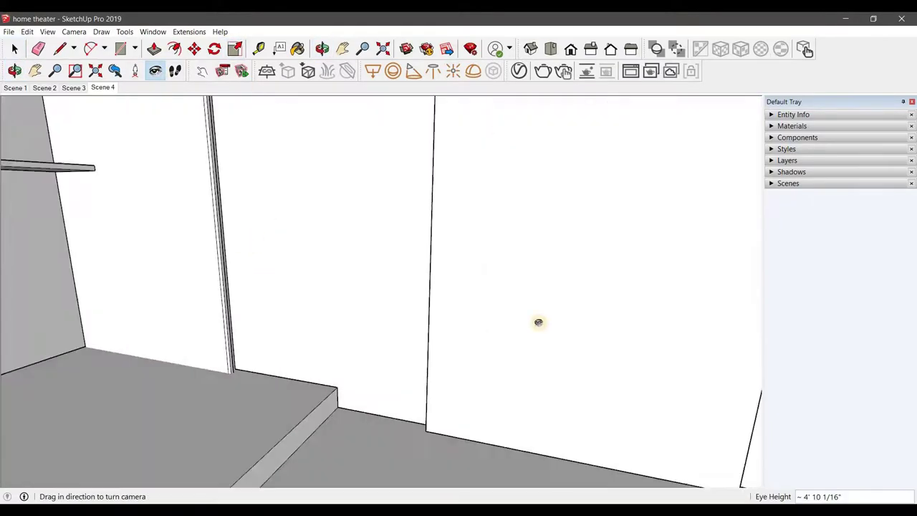
key("space")
mouse_move(539, 322)
middle_mouse_down()
mouse_move(508, 374)
mouse_move(471, 397)
mouse_move(414, 387)
middle_mouse_up()
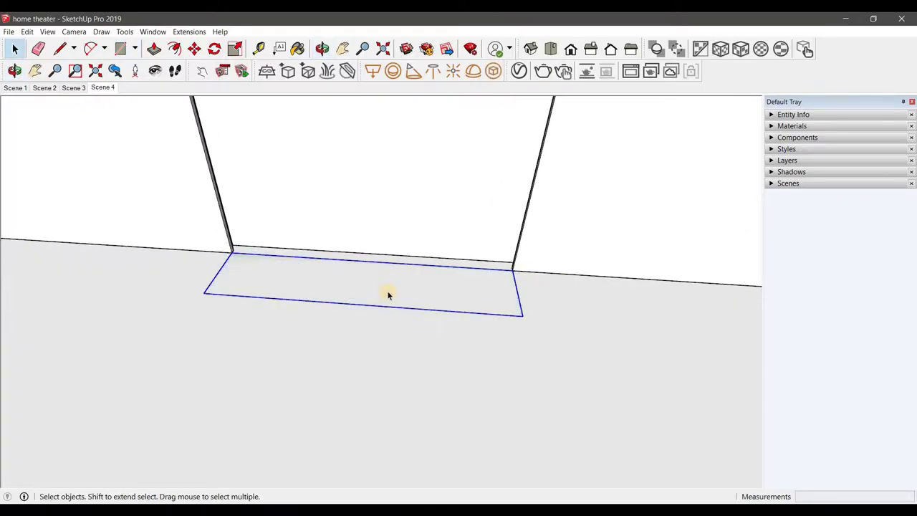
key("p")
left_click_drag(391, 290, 475, 185)
middle_click_drag(474, 185, 473, 293)
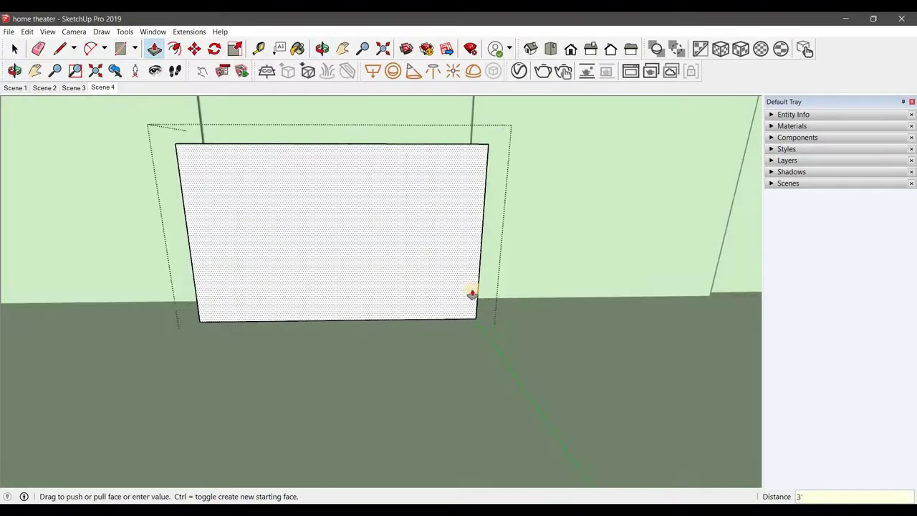
key("Escape")
left_click(377, 248)
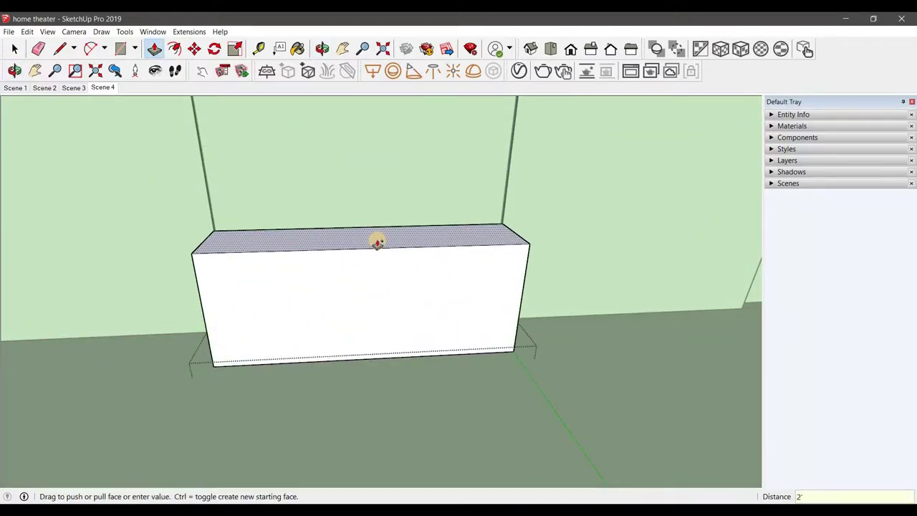
left_click(352, 184)
middle_click_drag(352, 184, 273, 296)
key("space")
Step: Make the box's top face into its own group
scroll(247, 242, "up", 3)
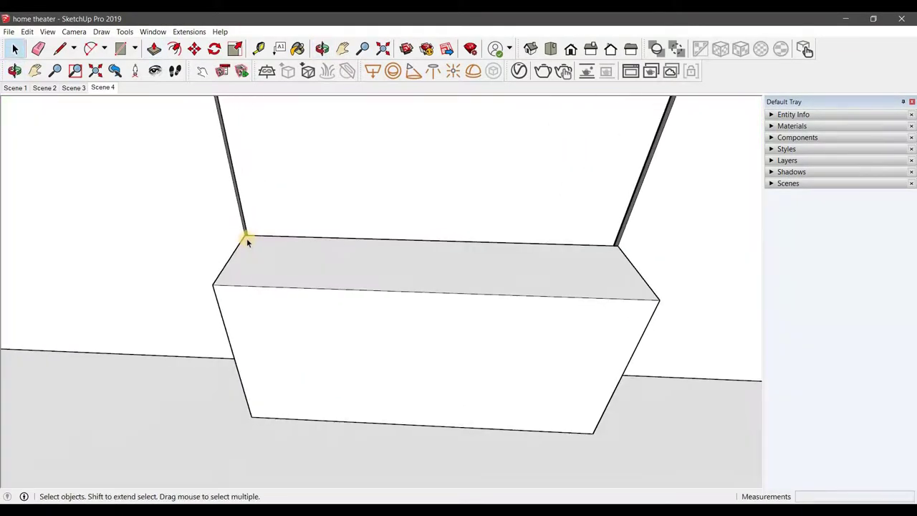
key("space")
left_click(542, 281)
right_click(652, 281)
left_click(595, 368)
Step: Move the shelves so they sit just above the box top
key("m")
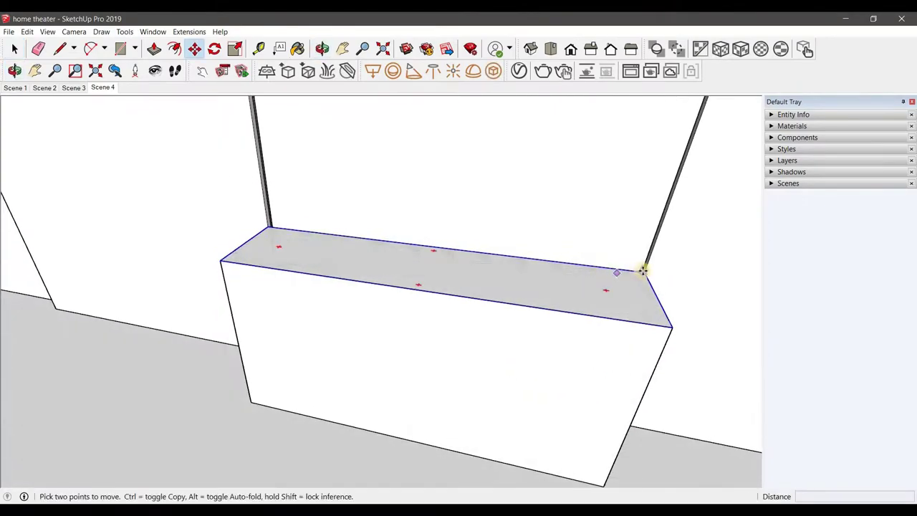
mouse_move(642, 266)
middle_mouse_down()
mouse_move(681, 155)
mouse_move(624, 176)
middle_mouse_up()
scroll(629, 179, "up", 3)
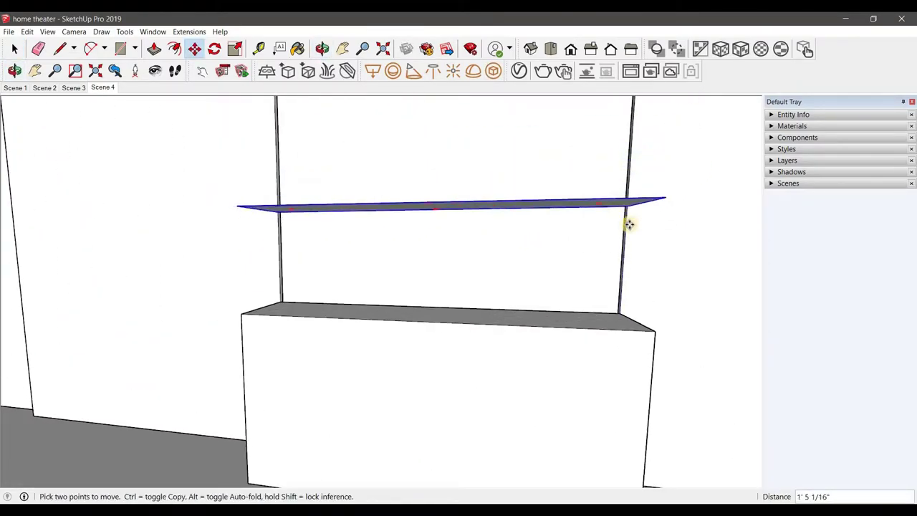
mouse_move(629, 225)
middle_mouse_down()
mouse_move(649, 228)
mouse_move(385, 315)
mouse_move(289, 402)
middle_mouse_up()
key("space")
scroll(268, 352, "up", 3)
mouse_move(268, 352)
middle_mouse_down()
mouse_move(254, 382)
mouse_move(277, 355)
middle_mouse_up()
Step: Offset an inset outline on the box top
key("f")
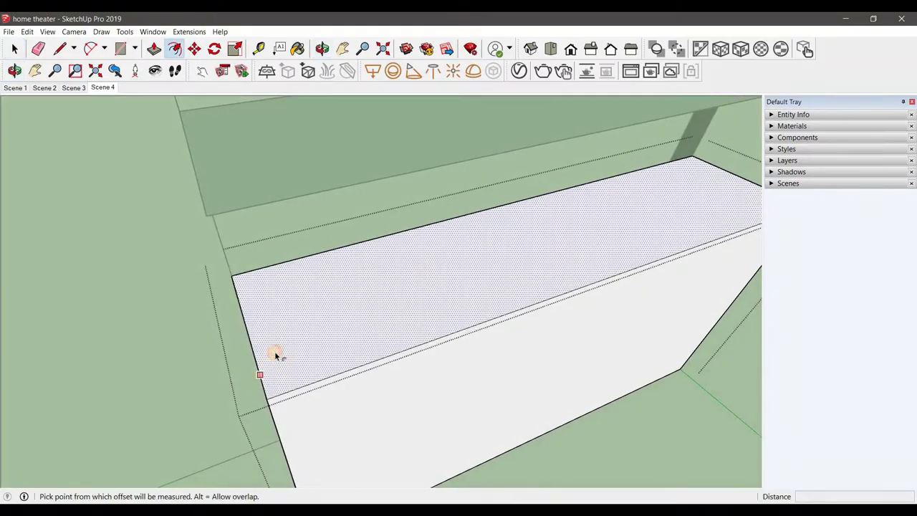
left_click(261, 349)
key("space")
scroll(256, 334, "up", 2)
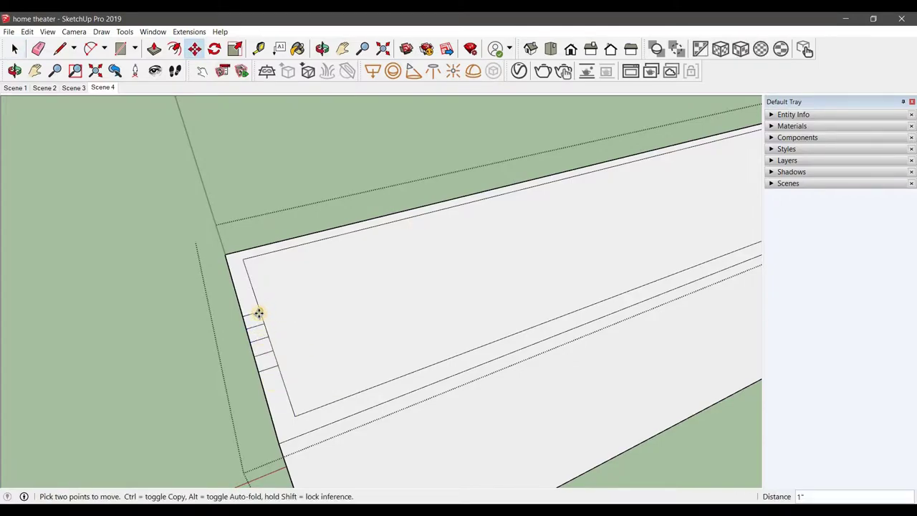
key("space")
scroll(244, 308, "up", 1)
Step: Push/Pull the small corner square up into a thin post
left_click(283, 390)
scroll(243, 297, "up", 3)
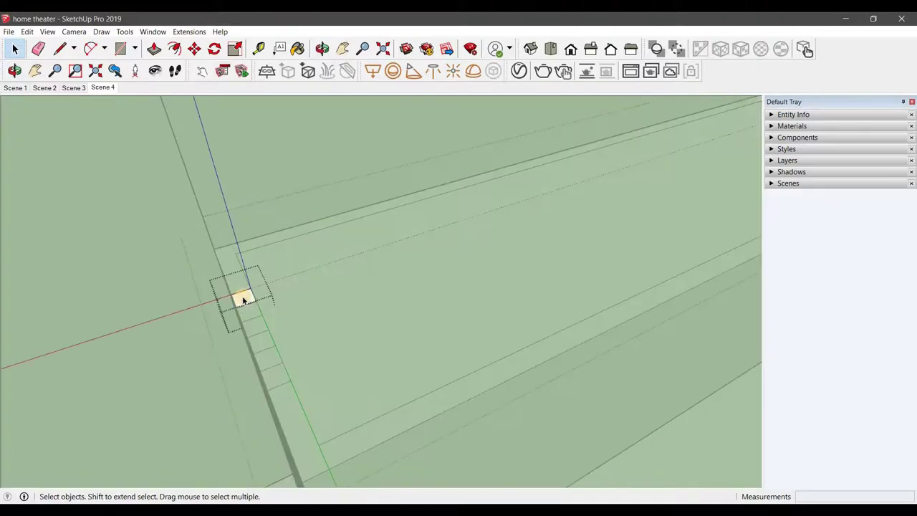
key("p")
left_click(244, 297)
mouse_move(244, 225)
middle_mouse_down()
mouse_move(267, 296)
mouse_move(265, 385)
mouse_move(275, 318)
middle_mouse_up()
scroll(268, 416, "up", 3)
Step: Erase the floor face between the posts
key("m")
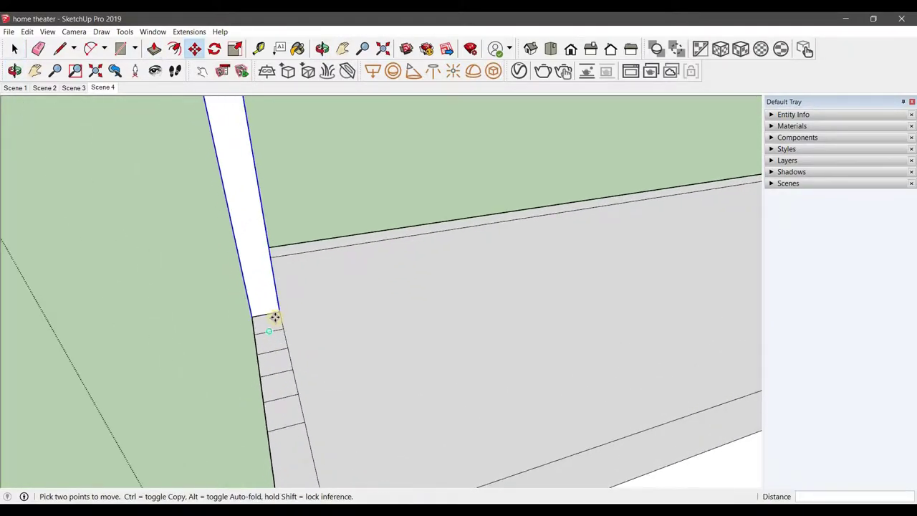
key("space")
scroll(287, 415, "down", 3)
left_click(312, 352)
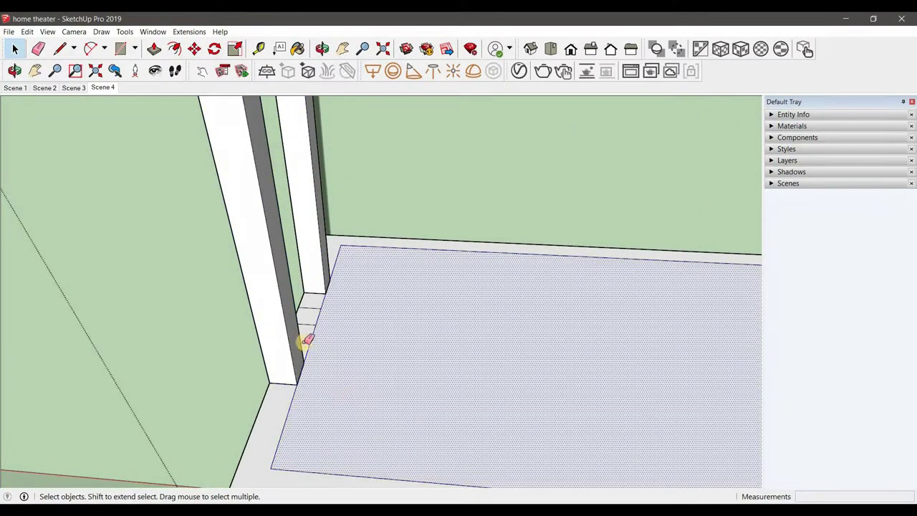
key("e")
scroll(587, 277, "down", 5)
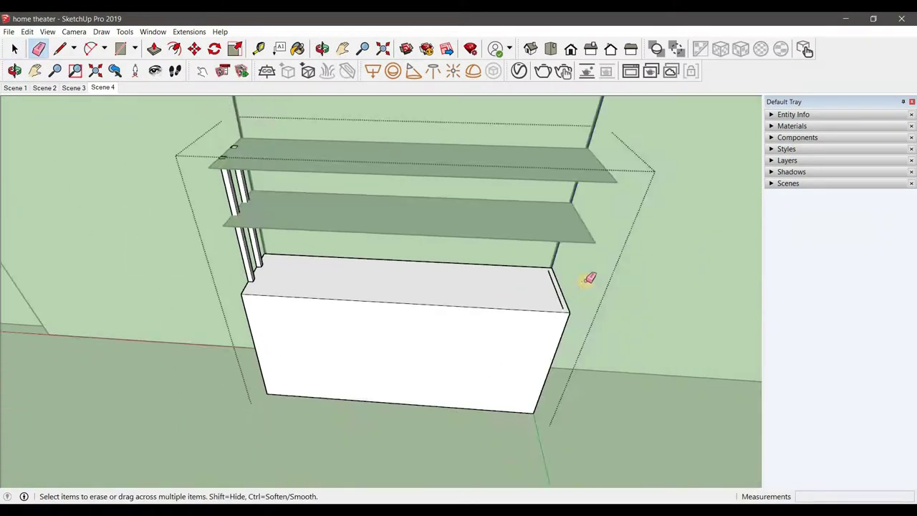
scroll(580, 307, "up", 5)
scroll(148, 352, "down", 2)
scroll(137, 308, "up", 2)
key("space")
Step: Copy the thin posts to the cabinet's right end
left_click(126, 265)
key("m")
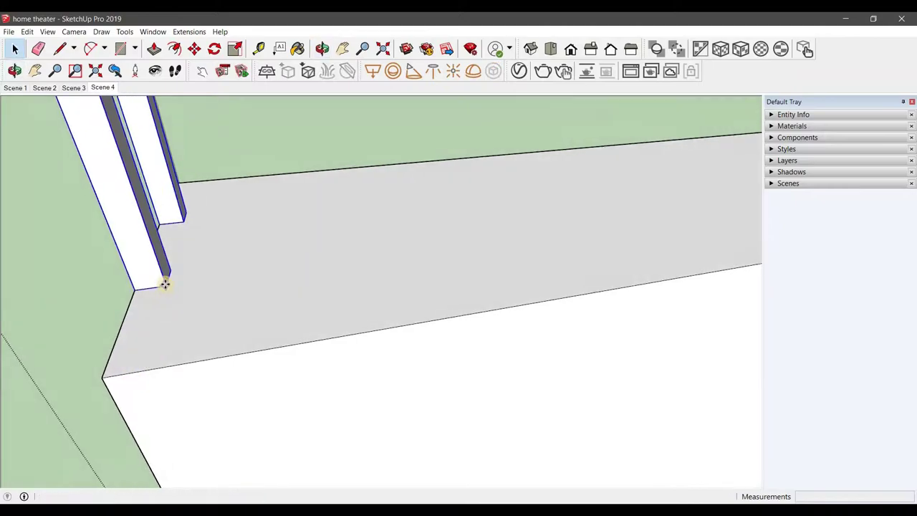
scroll(141, 370, "down", 3)
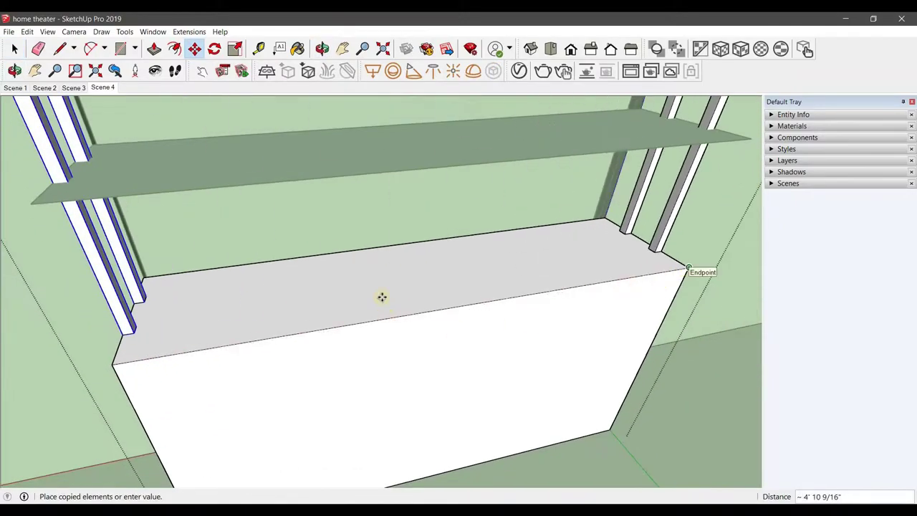
key("space")
mouse_move(381, 296)
middle_mouse_down()
mouse_move(205, 205)
mouse_move(169, 199)
middle_mouse_up()
Step: Thicken the top shelf by 1 inch
key("p")
scroll(200, 193, "up", 3)
left_click_drag(201, 193, 219, 204)
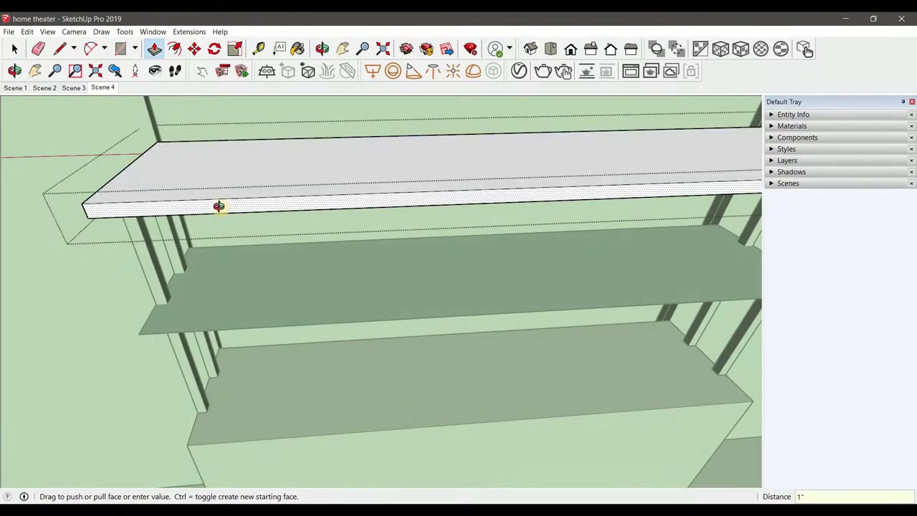
mouse_move(219, 205)
middle_mouse_down()
mouse_move(207, 311)
mouse_move(215, 280)
middle_mouse_up()
scroll(228, 310, "up", 2)
key("space")
scroll(351, 247, "up", 3)
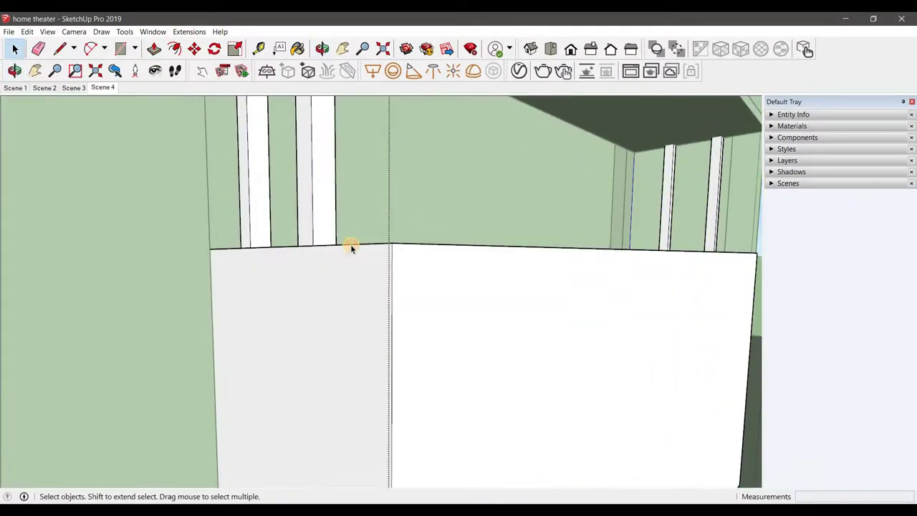
Step: Draw a vertical line down the middle of the cabinet front
left_click(205, 345)
scroll(205, 346, "down", 3)
middle_click_drag(631, 280, 387, 362)
key("space")
middle_click_drag(485, 346, 432, 438)
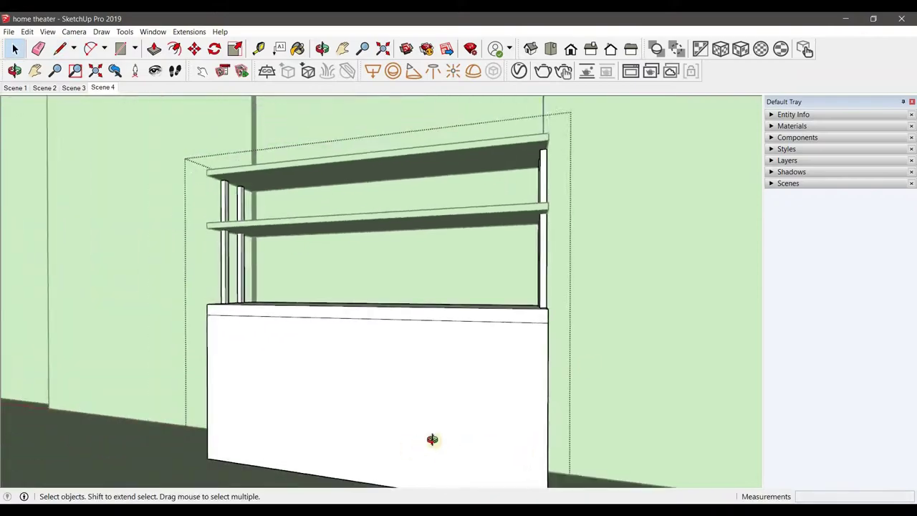
scroll(432, 438, "up", 2)
left_click(295, 343)
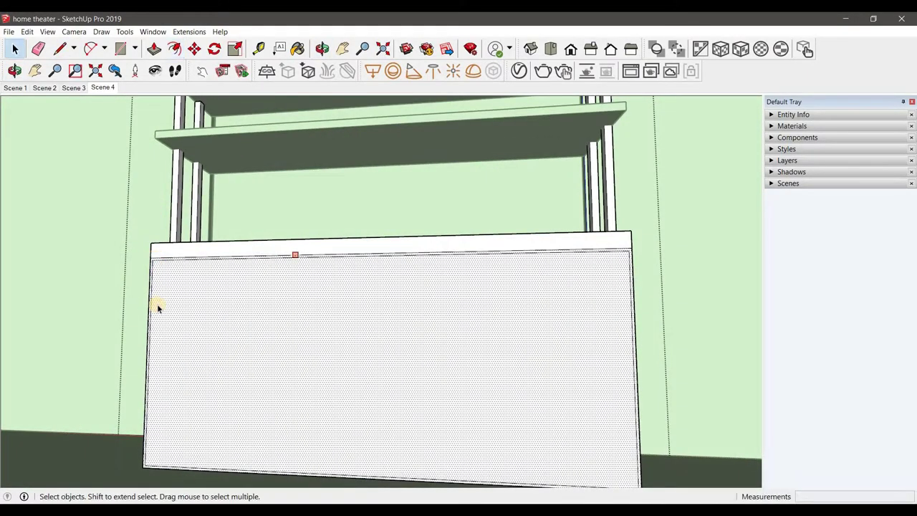
left_click(373, 479)
Step: Copy the dividing line sideways to create a narrow gap strip
key("space")
scroll(375, 455, "up", 4)
left_click(374, 451)
key("m")
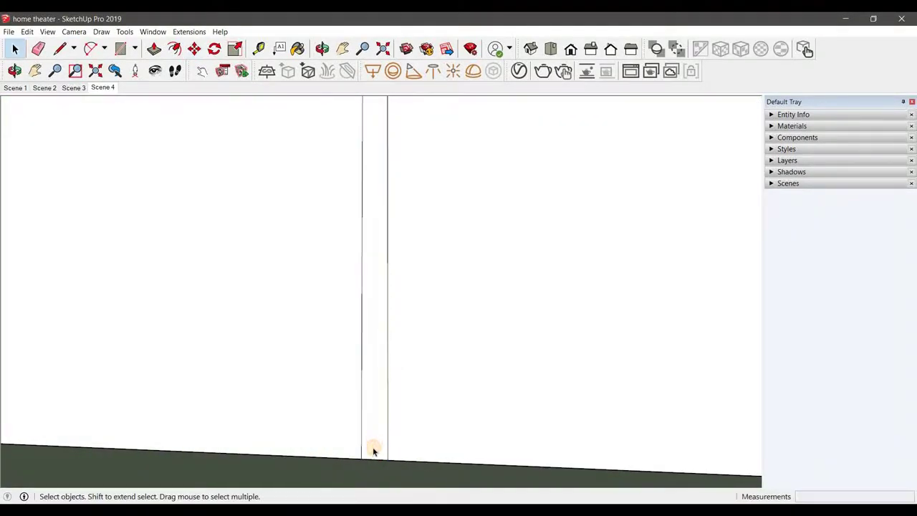
scroll(374, 452, "down", 4)
scroll(339, 447, "up", 1)
right_click(321, 179)
key("Escape")
Step: Push the narrow strip inward to form a recessed groove between the doors
key("p")
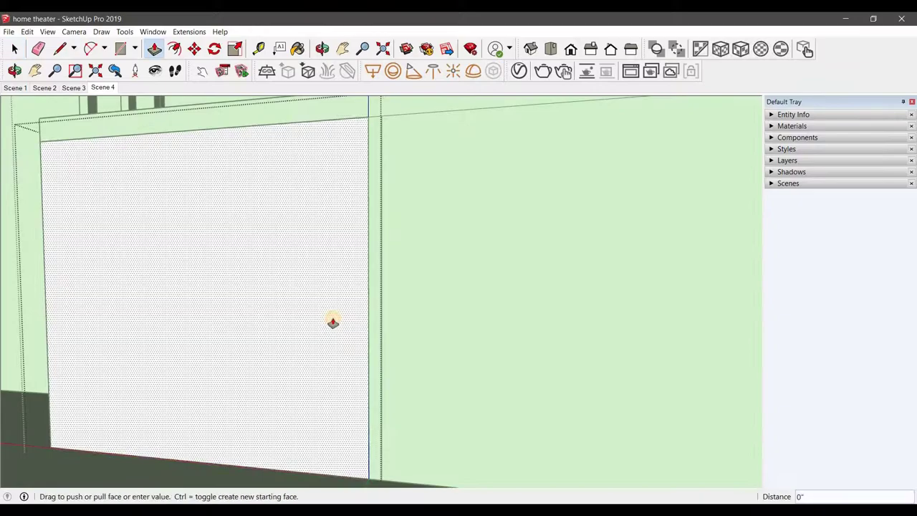
left_click(332, 322)
key("space")
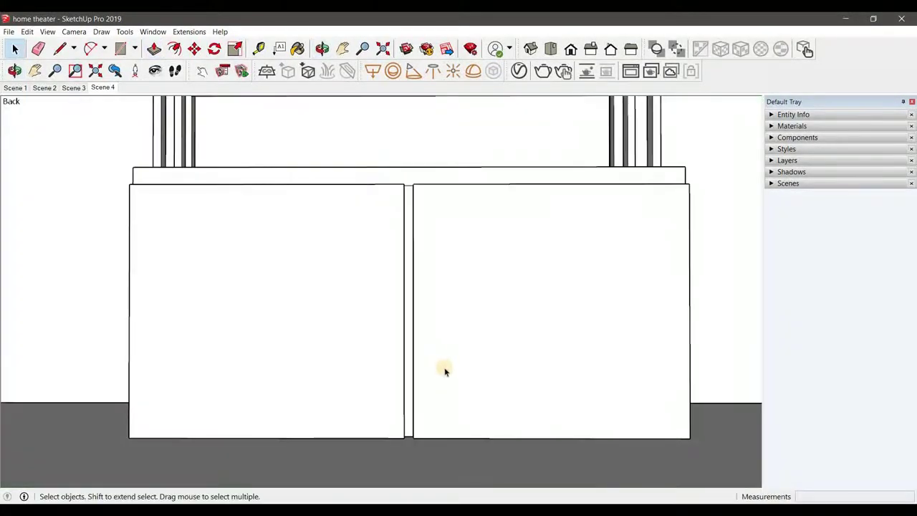
scroll(281, 423, "down", 3)
middle_click_drag(280, 424, 323, 400)
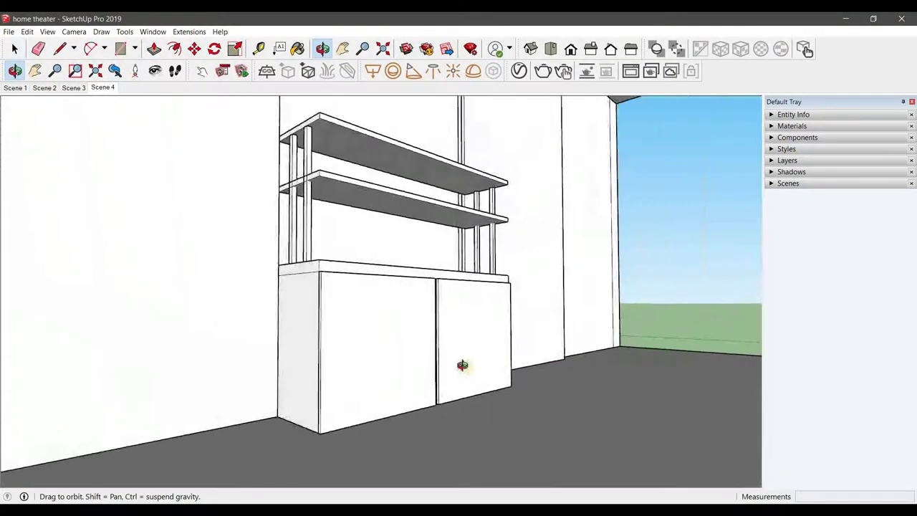
scroll(368, 281, "up", 3)
scroll(92, 311, "up", 3)
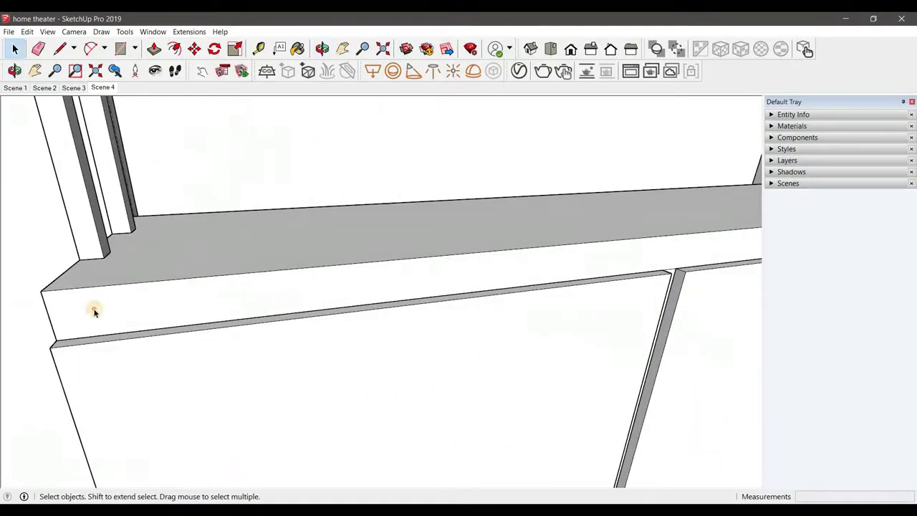
scroll(88, 313, "up", 2)
Step: Orbit to a close perspective to inspect the two-door cabinet front
key("p")
scroll(317, 352, "down", 5)
scroll(430, 303, "up", 3)
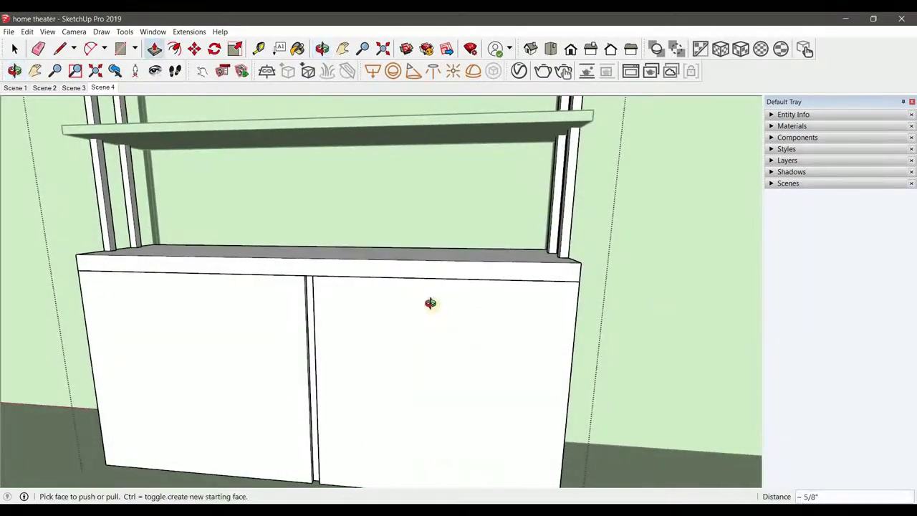
key("space")
scroll(252, 382, "down", 3)
mouse_move(251, 383)
middle_mouse_down()
mouse_move(289, 404)
mouse_move(549, 307)
mouse_move(353, 337)
middle_mouse_up()
scroll(549, 307, "up", 2)
scroll(353, 337, "down", 4)
Step: Add Veneer_A01_120cm from the V-Ray Wood & Laminate library to the scene materials
left_click(14, 88)
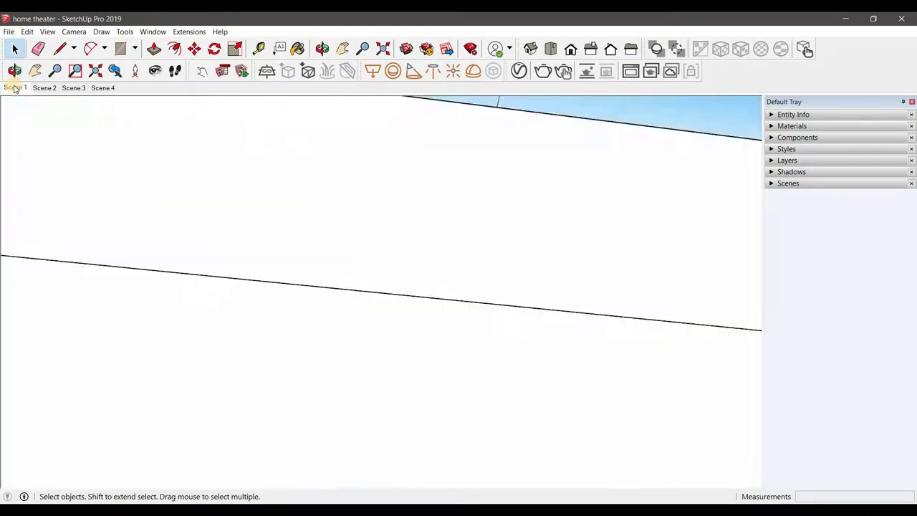
left_click(44, 88)
key("b")
left_click(519, 70)
left_click(395, 252)
left_click(202, 365)
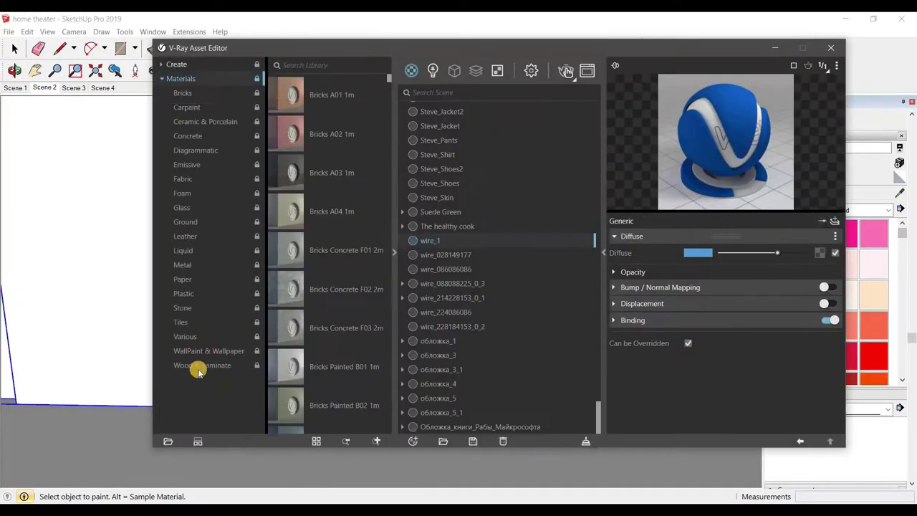
scroll(305, 328, "down", 3)
left_click_drag(419, 233, 459, 240)
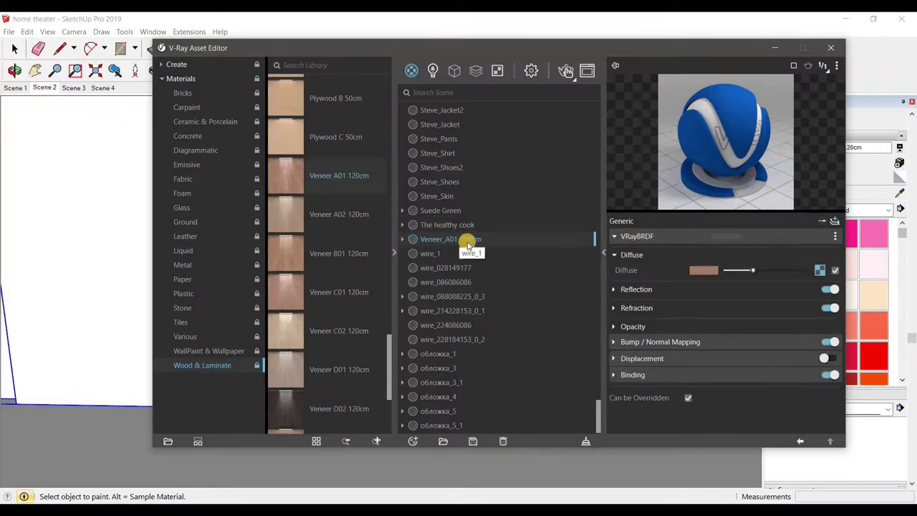
Step: Paint both cabinet doors with the Veneer_A01_120cm wood
left_click(830, 47)
mouse_move(375, 334)
middle_mouse_down()
mouse_move(473, 349)
mouse_move(339, 317)
mouse_move(260, 334)
middle_mouse_up()
left_click(473, 350)
left_click(507, 351)
Step: Add Aluminum_Anodized_DarkGray from the V-Ray Metal library to the scene materials
scroll(308, 342, "up", 2)
key("space")
right_click(255, 109)
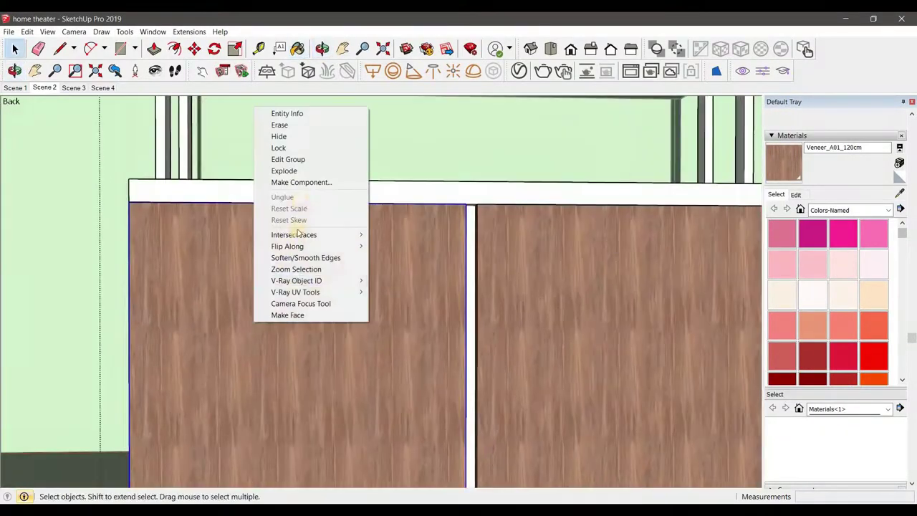
scroll(245, 303, "down", 3)
left_click(795, 194)
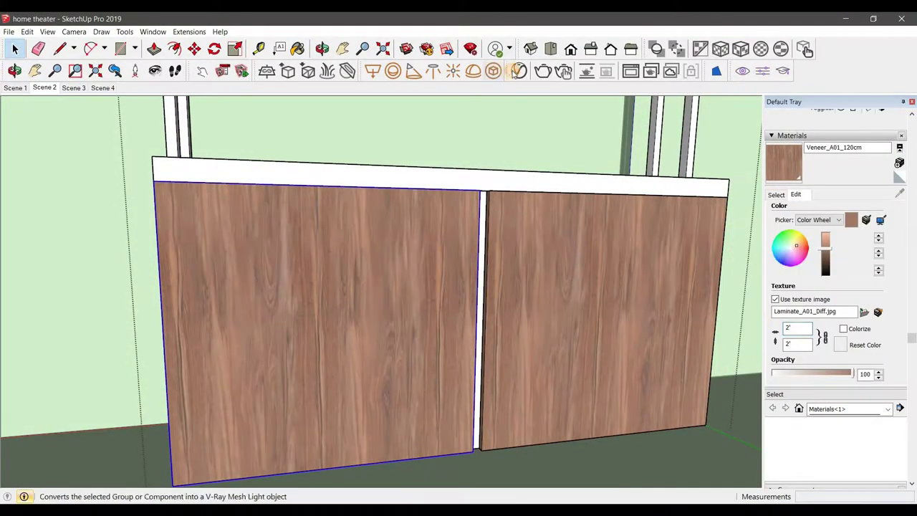
left_click(322, 49)
left_click(185, 264)
scroll(301, 253, "down", 5)
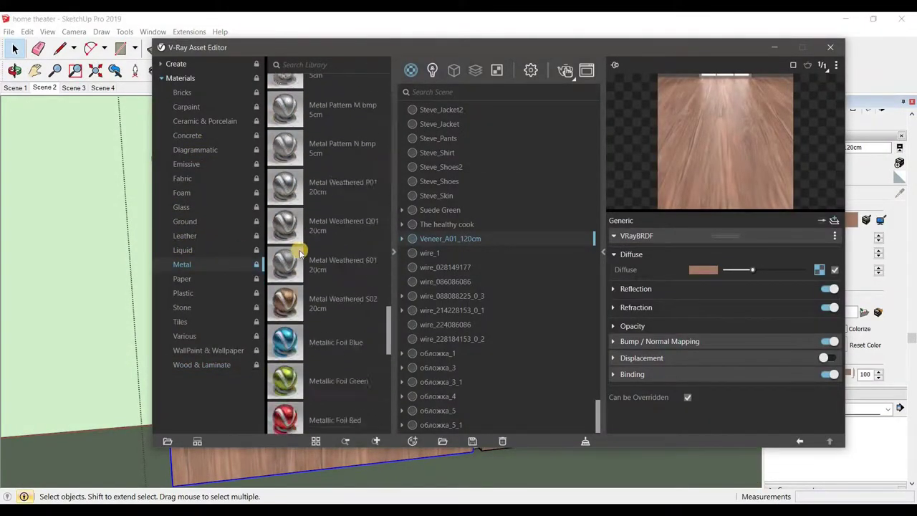
scroll(301, 255, "up", 5)
scroll(294, 237, "up", 5)
scroll(305, 301, "up", 4)
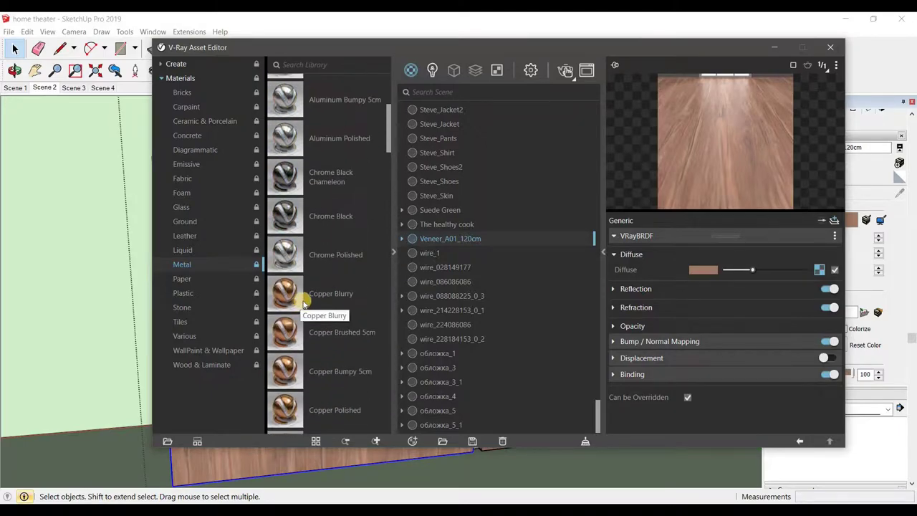
left_click_drag(288, 210, 483, 254)
Step: Paint the cabinet's upper and lower shelves with Veneer_A01 wood
left_click(830, 47)
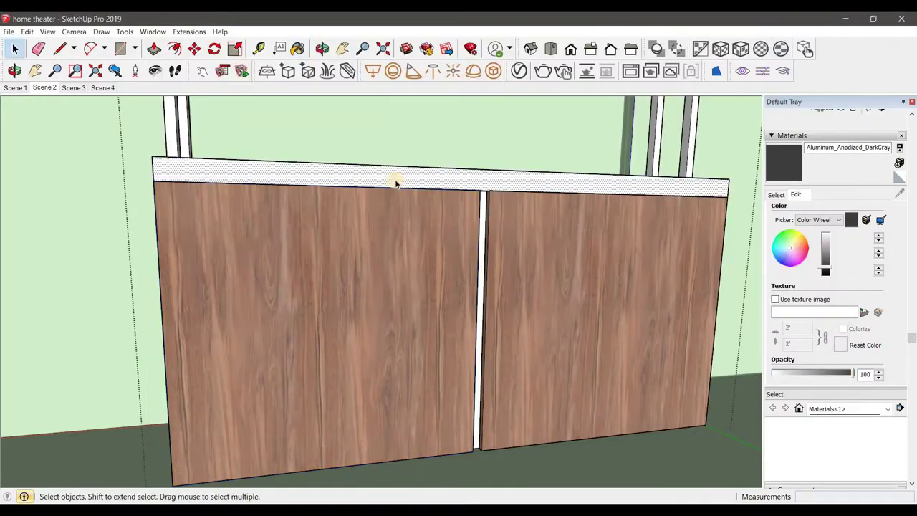
middle_click_drag(393, 180, 203, 175)
key("b")
scroll(297, 323, "up", 5)
scroll(521, 282, "up", 3)
scroll(521, 281, "down", 5)
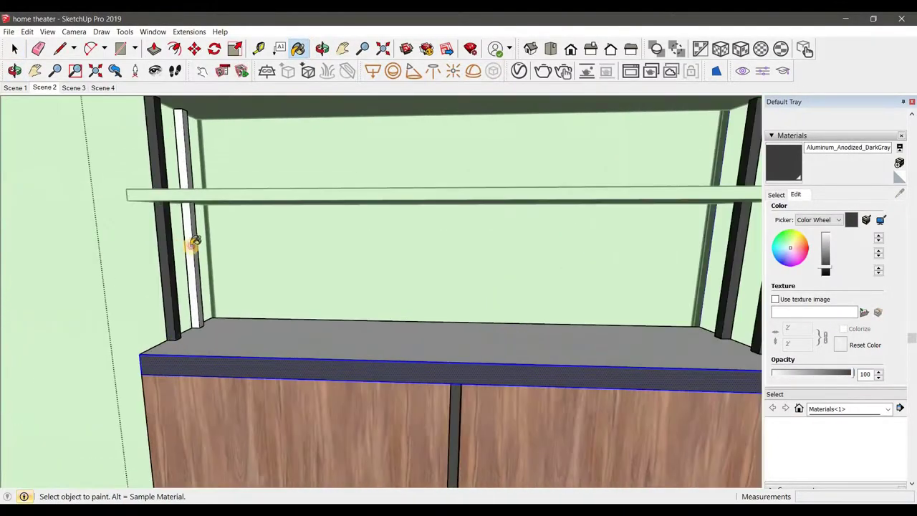
scroll(215, 287, "down", 3)
left_click(211, 379, "alt")
scroll(153, 200, "up", 3)
left_click(172, 215)
Step: Orbit around the cabinet to check the painted shelves from front and angle
middle_click_drag(243, 185, 204, 204)
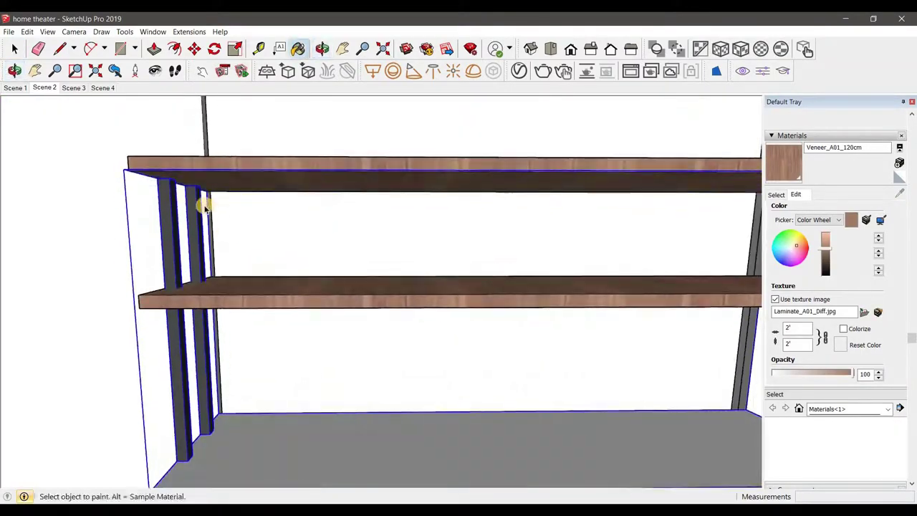
key("space")
key("b")
key("o")
left_click_drag(261, 454, 205, 401)
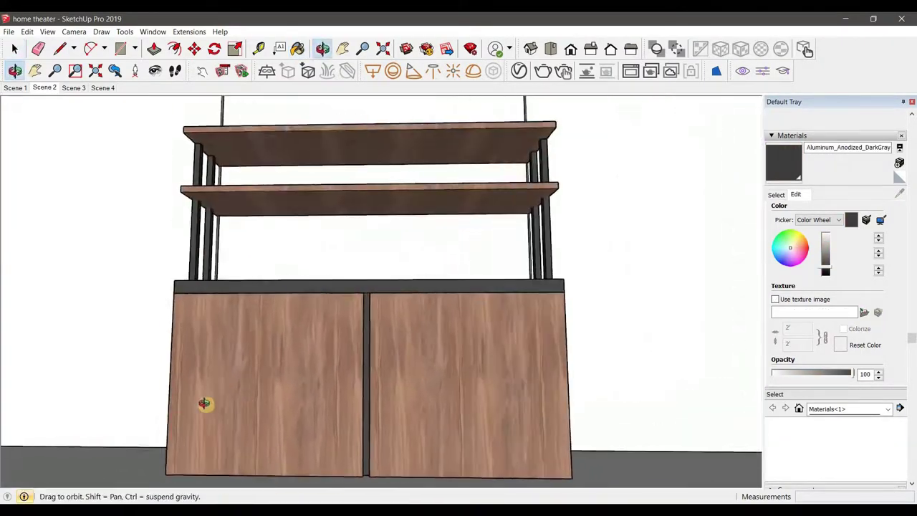
key("space")
Step: From the Scene 2 view, paint the wall shelf with wood laminate
left_click(44, 87)
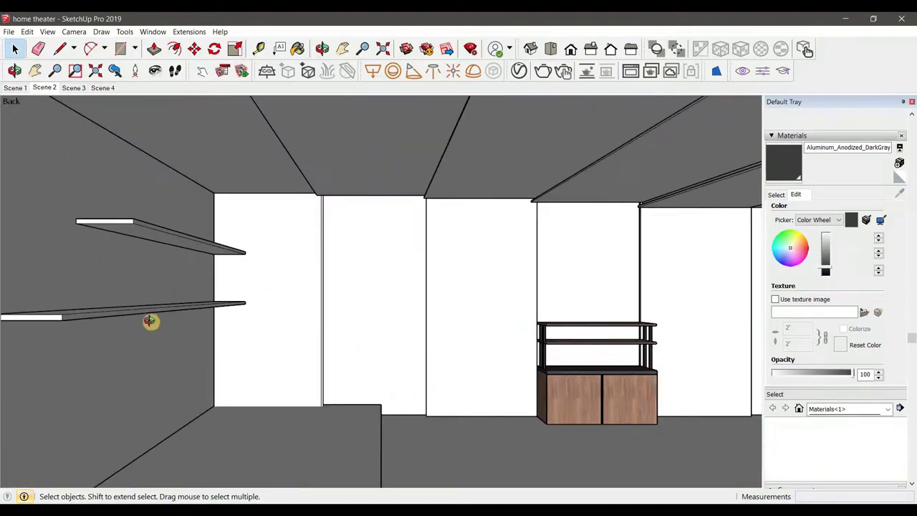
left_click(519, 70)
left_click_drag(389, 143, 388, 223)
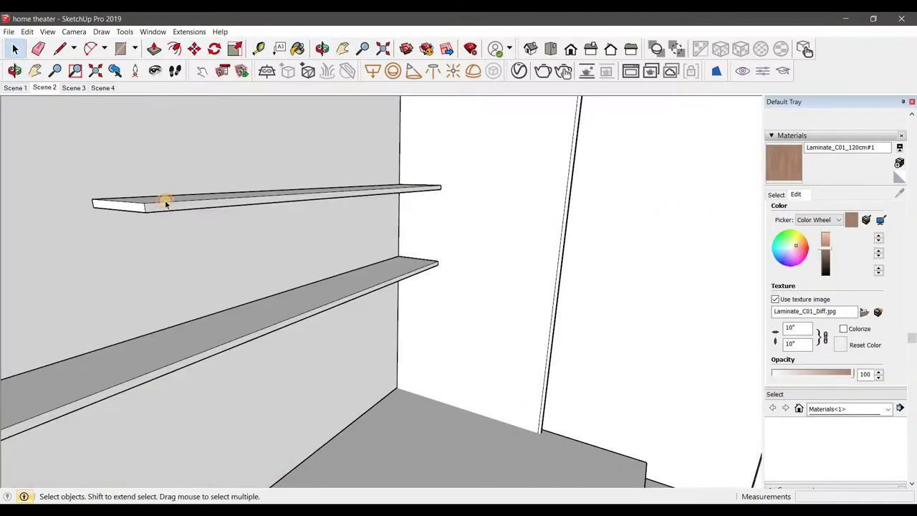
key("b")
left_click(178, 341)
Step: Paint the strip above the drawers with dark grey aluminum
key("space")
scroll(229, 385, "up", 3)
scroll(122, 332, "up", 3)
scroll(72, 287, "up", 2)
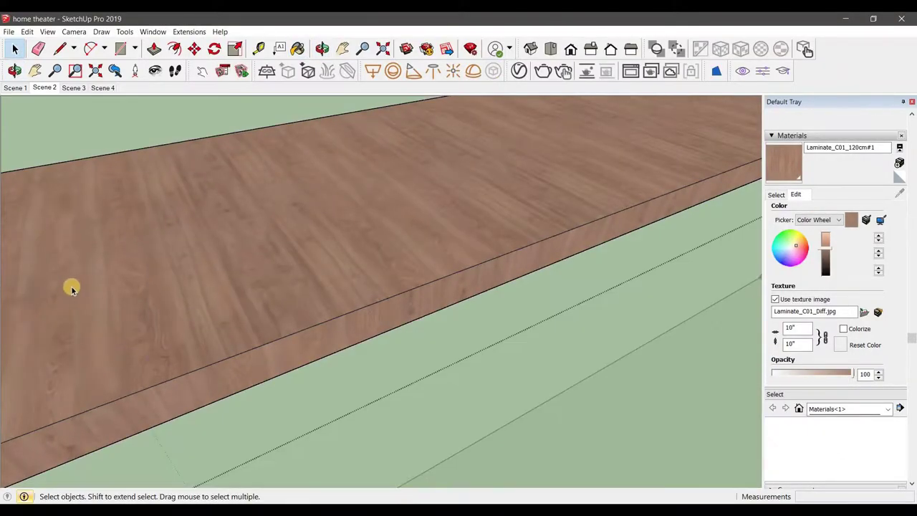
right_click(260, 248)
scroll(258, 331, "down", 2)
right_click(222, 145)
scroll(217, 344, "down", 2)
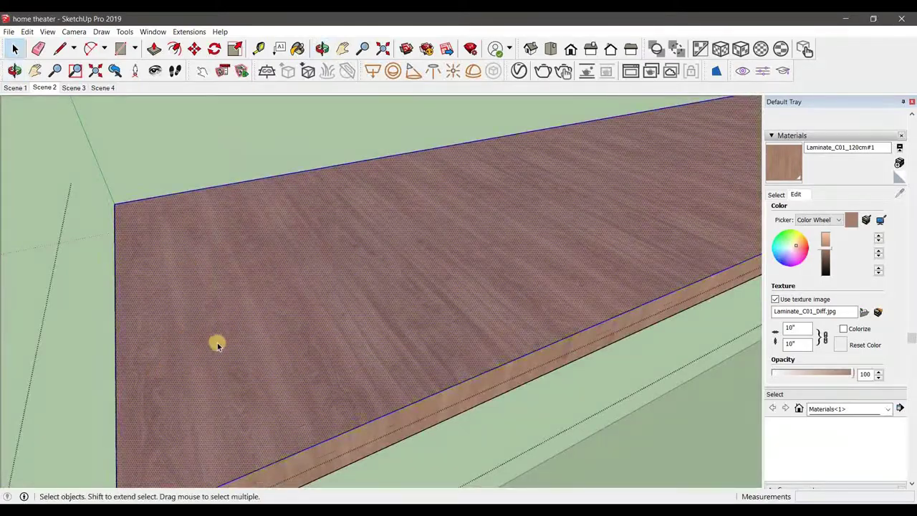
right_click(202, 237)
left_click(271, 364)
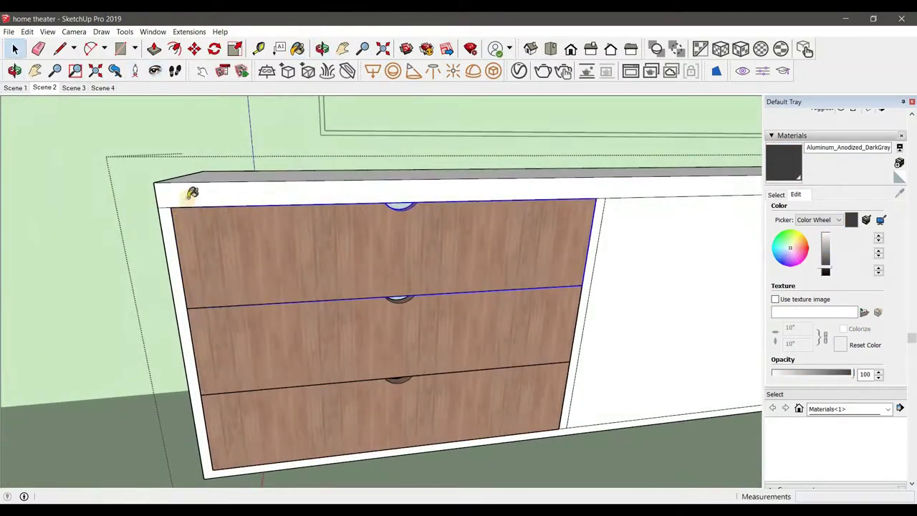
left_click(192, 193)
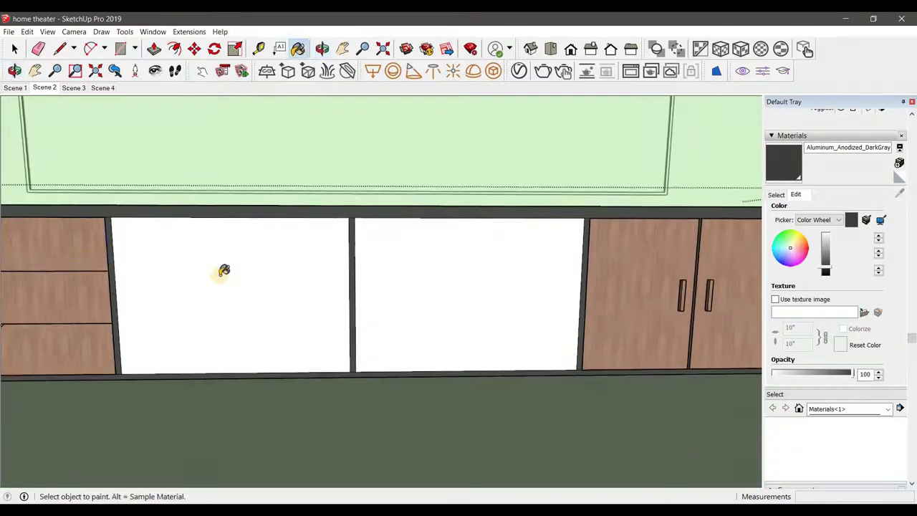
Step: Pick a tinted black glass from the V-Ray Glass materials for the TV unit panels
left_click(519, 70)
left_click(181, 207)
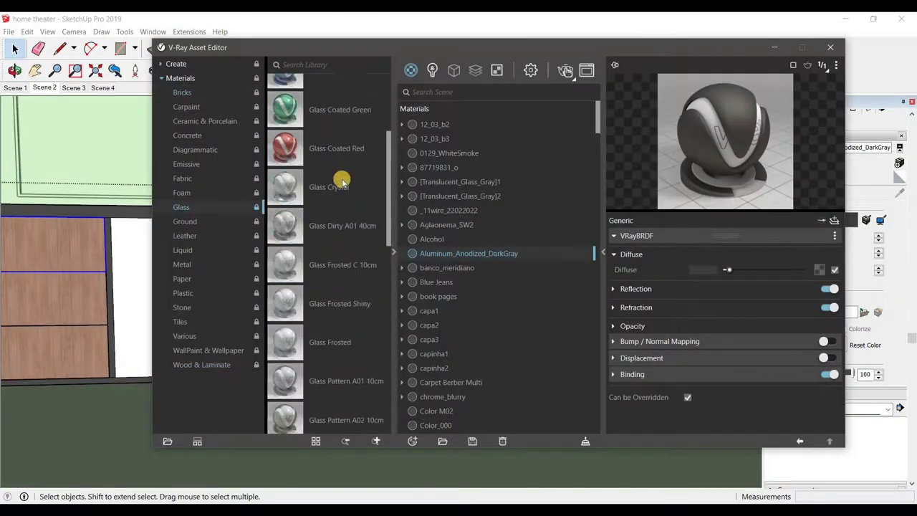
scroll(337, 215, "down", 3)
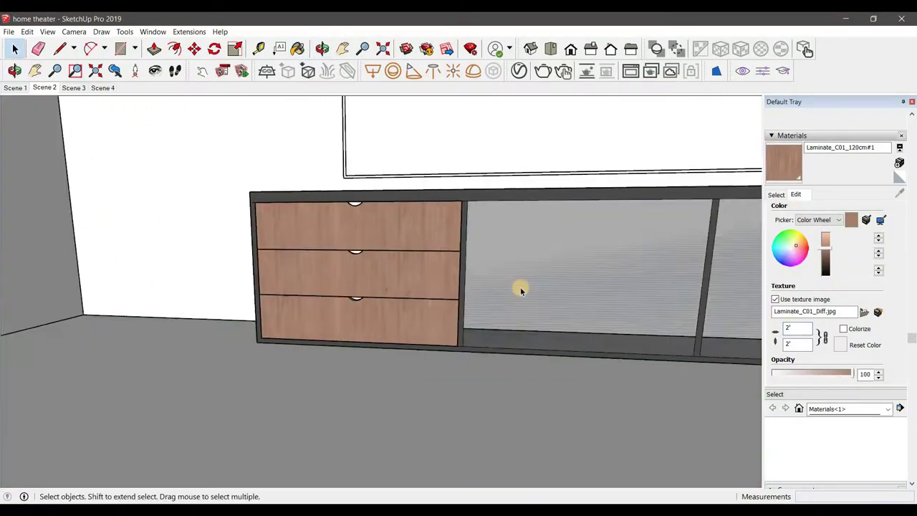
left_click(43, 87)
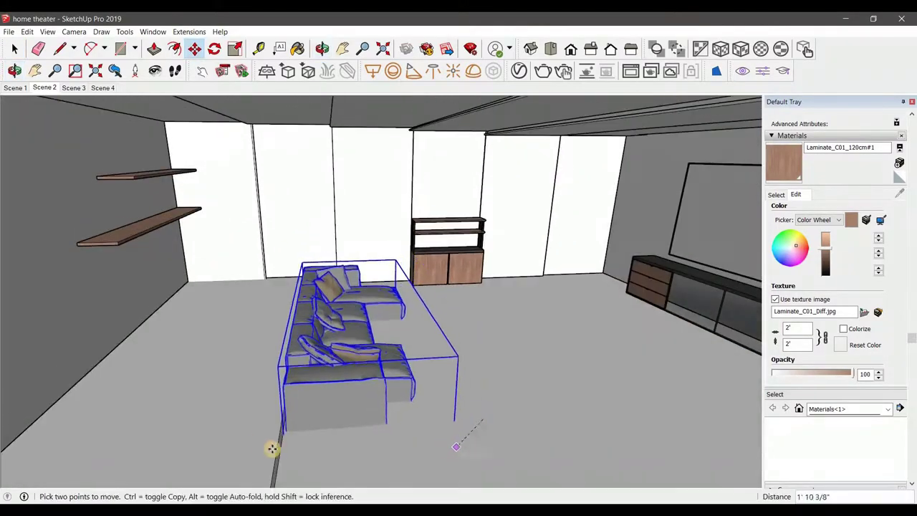
Step: Position the sectional sofa mid-room and stretch it slightly longer
middle_click_drag(272, 448, 501, 307)
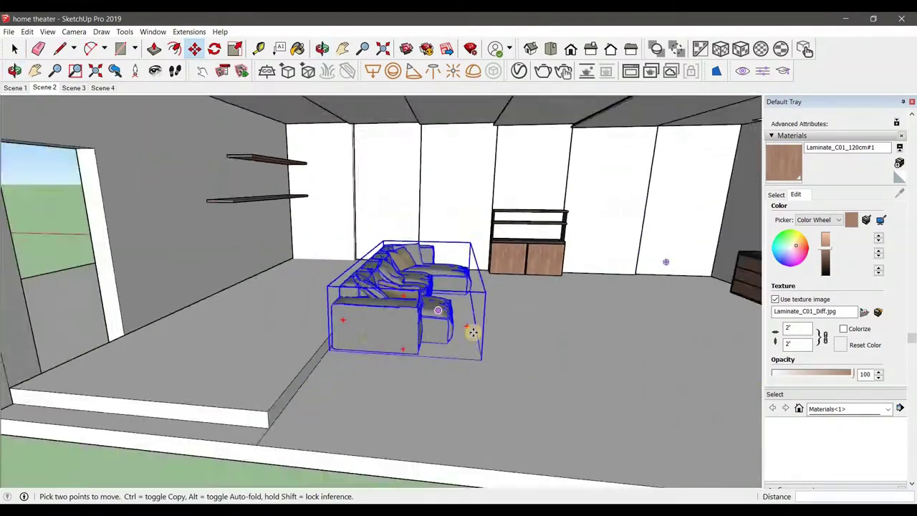
key("s")
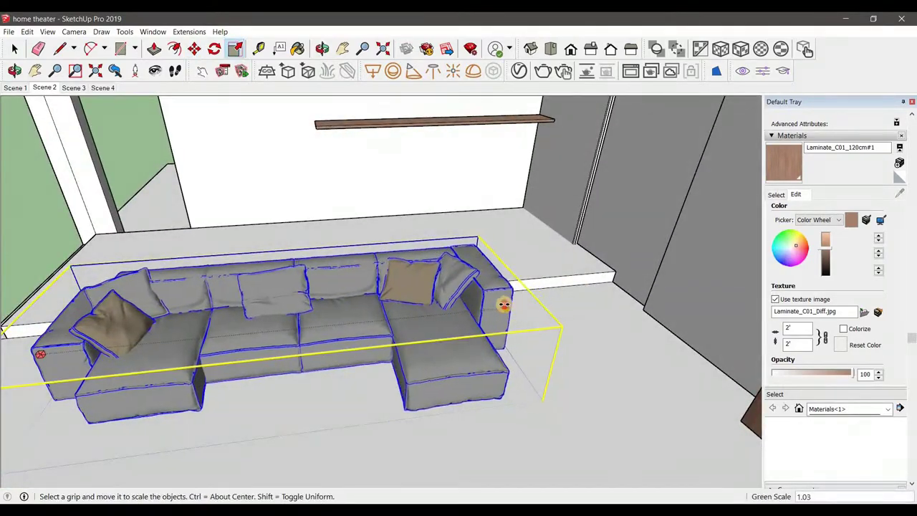
key("space")
middle_click_drag(291, 406, 445, 454)
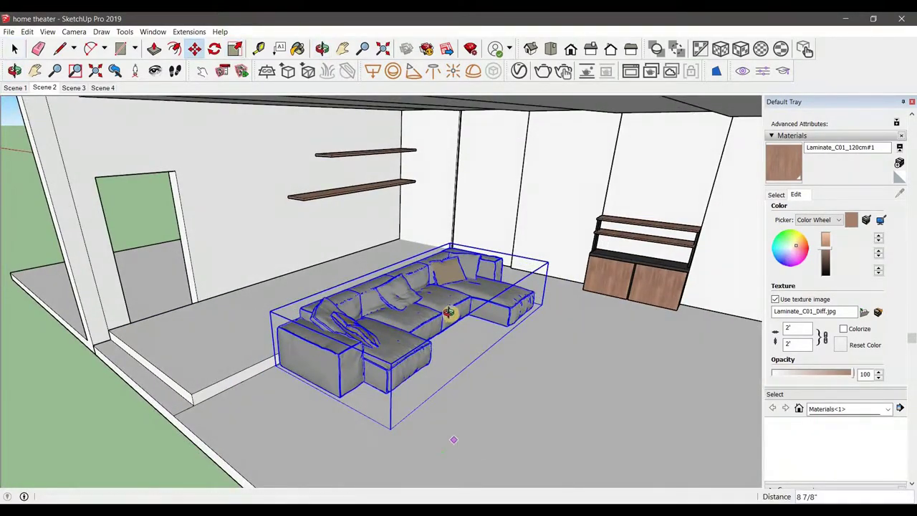
middle_click_drag(449, 313, 450, 313)
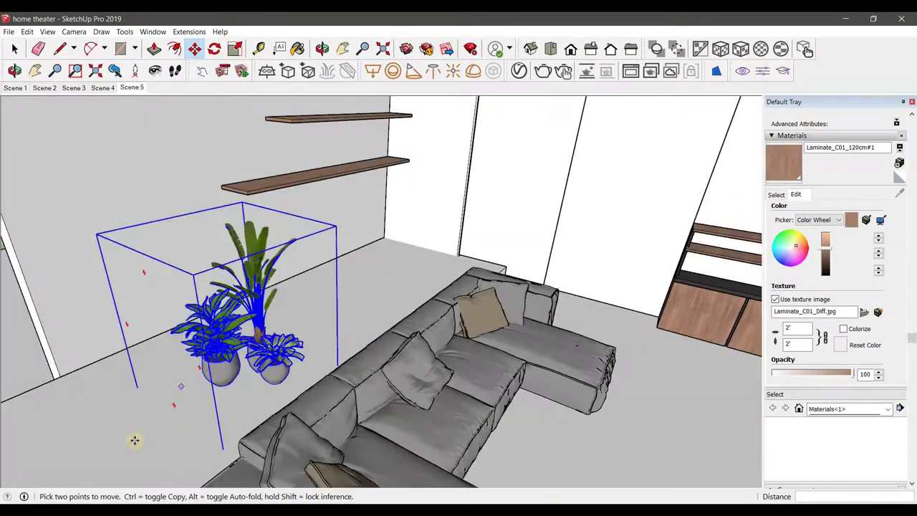
Step: Place the leafy potted plants on the floor beneath the wall shelves
scroll(307, 332, "down", 3)
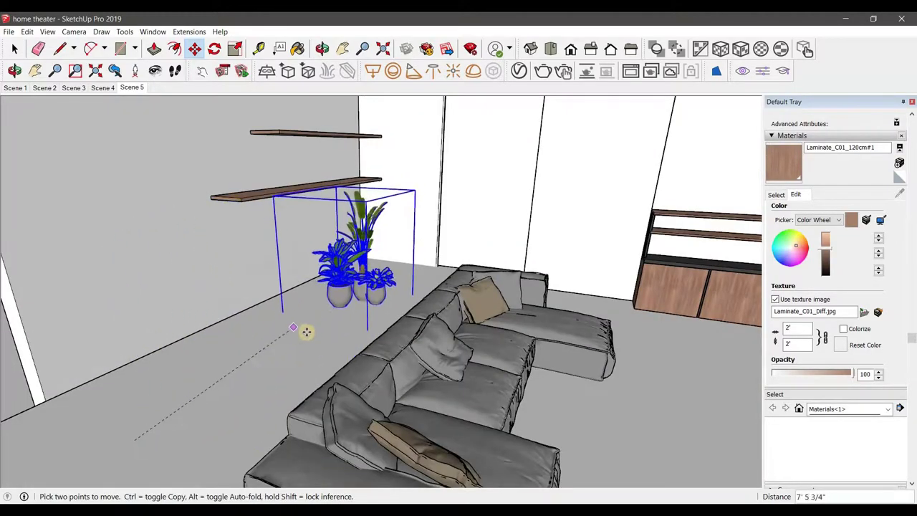
middle_click_drag(308, 332, 372, 344)
scroll(399, 356, "up", 5)
scroll(399, 356, "down", 5)
mouse_move(453, 296)
middle_mouse_down()
mouse_move(514, 303)
mouse_move(272, 225)
middle_mouse_up()
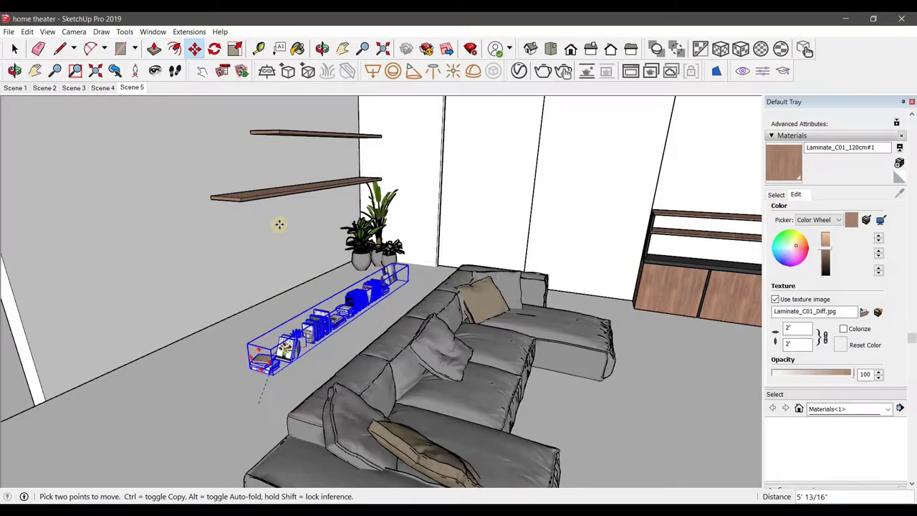
Step: Move the books group onto the upper wall shelf
scroll(238, 198, "up", 5)
scroll(430, 198, "up", 5)
scroll(389, 186, "up", 2)
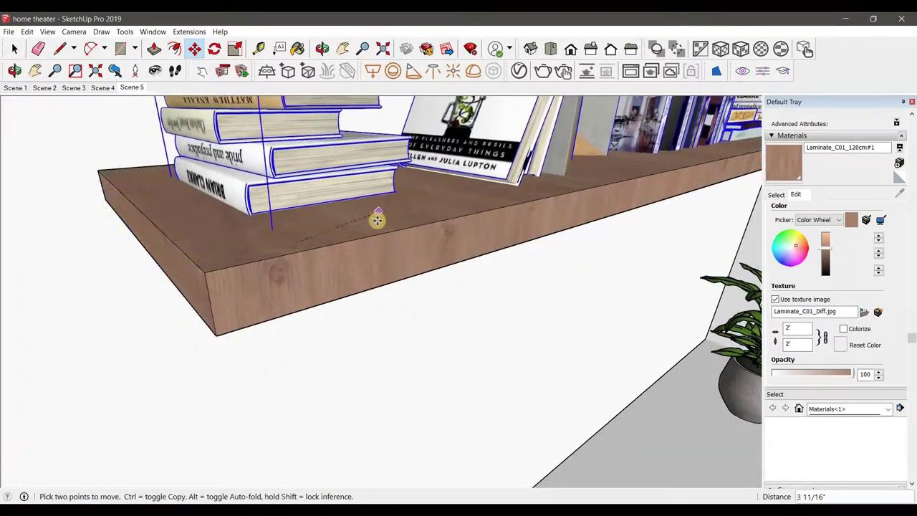
scroll(378, 220, "down", 4)
scroll(373, 157, "down", 3)
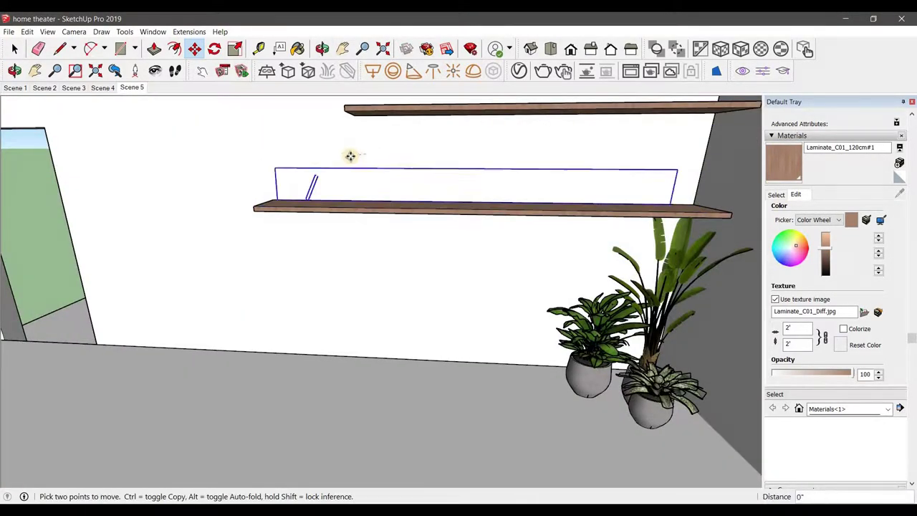
scroll(348, 152, "up", 2)
scroll(303, 266, "up", 1)
scroll(287, 261, "up", 2)
scroll(355, 253, "up", 1)
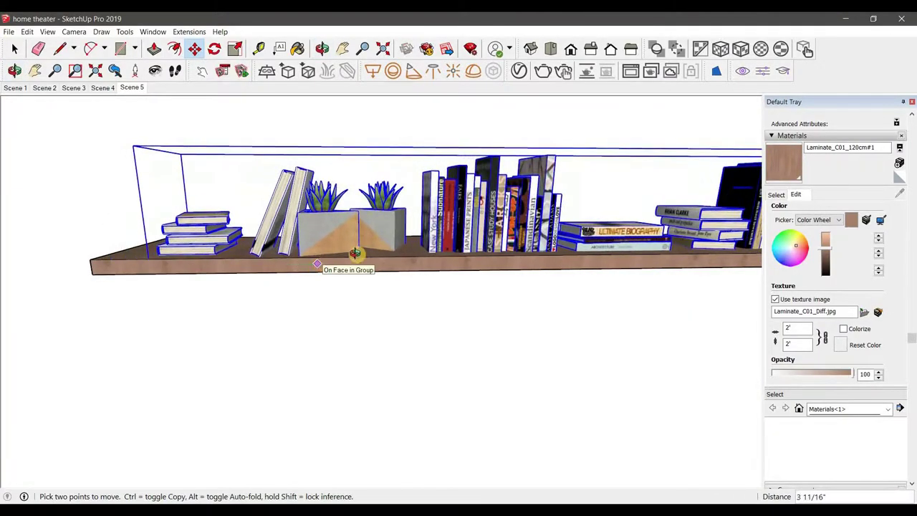
scroll(356, 254, "down", 5)
scroll(393, 307, "down", 2)
middle_click_drag(402, 179, 409, 191)
Step: Orbit and zoom to review the books on both wall shelves
scroll(386, 249, "up", 5)
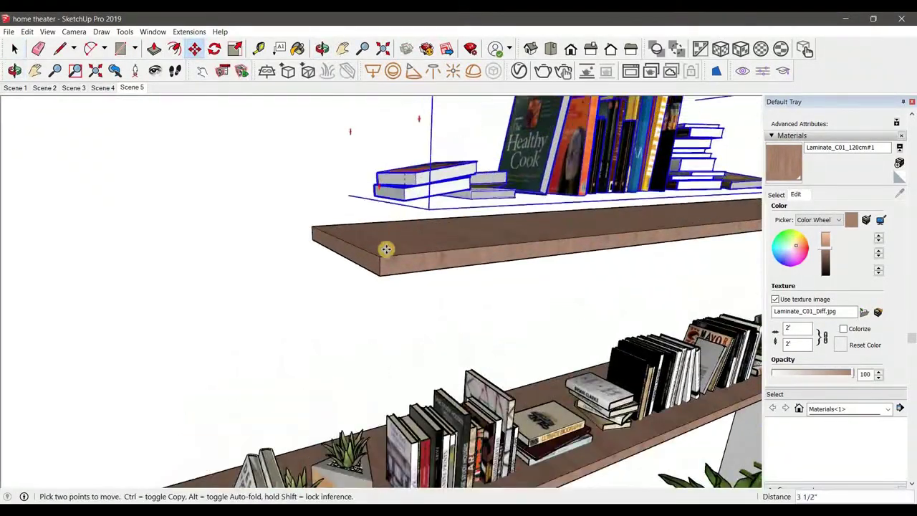
scroll(387, 249, "down", 3)
scroll(348, 258, "down", 3)
middle_click_drag(352, 253, 261, 272)
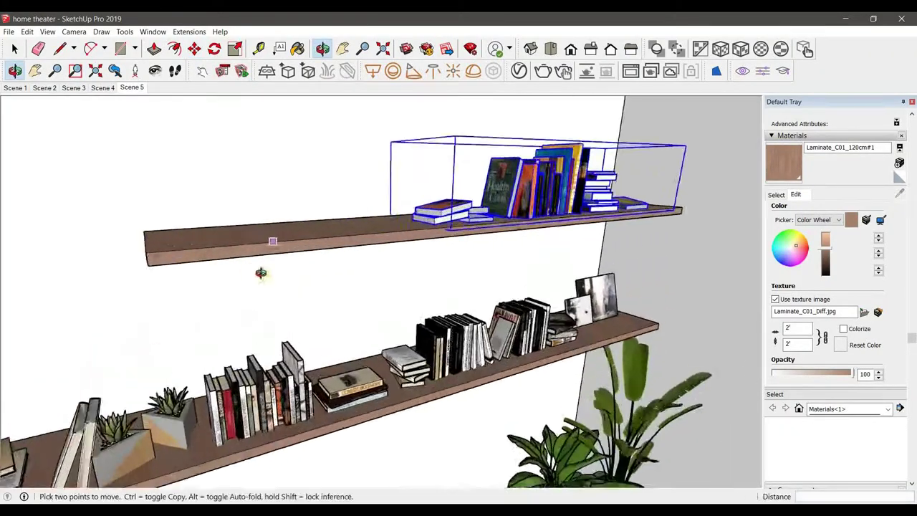
scroll(260, 272, "up", 2)
scroll(286, 280, "down", 4)
key("space")
scroll(318, 262, "down", 2)
scroll(161, 242, "up", 3)
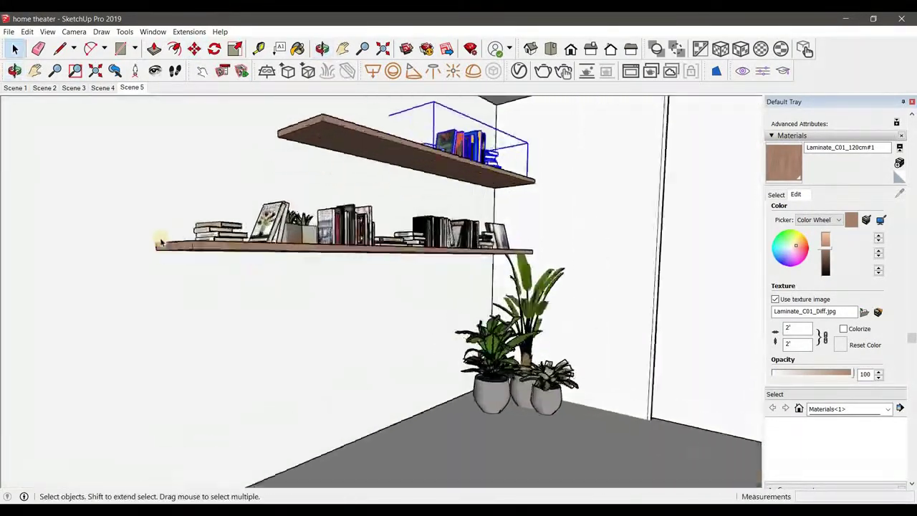
scroll(161, 242, "up", 3)
scroll(139, 287, "up", 3)
scroll(126, 324, "up", 2)
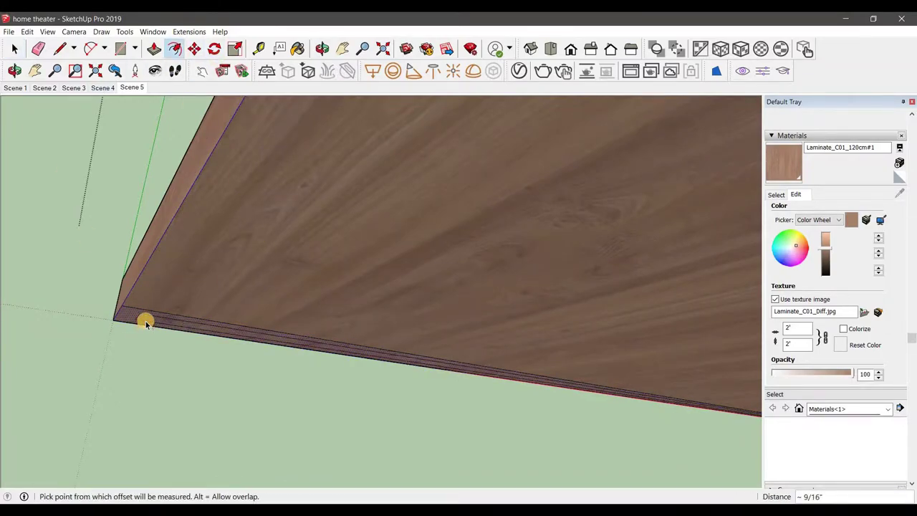
Step: Push the panel's edge strip in 1/8" to form a groove
key("p")
left_click_drag(148, 317, 150, 310)
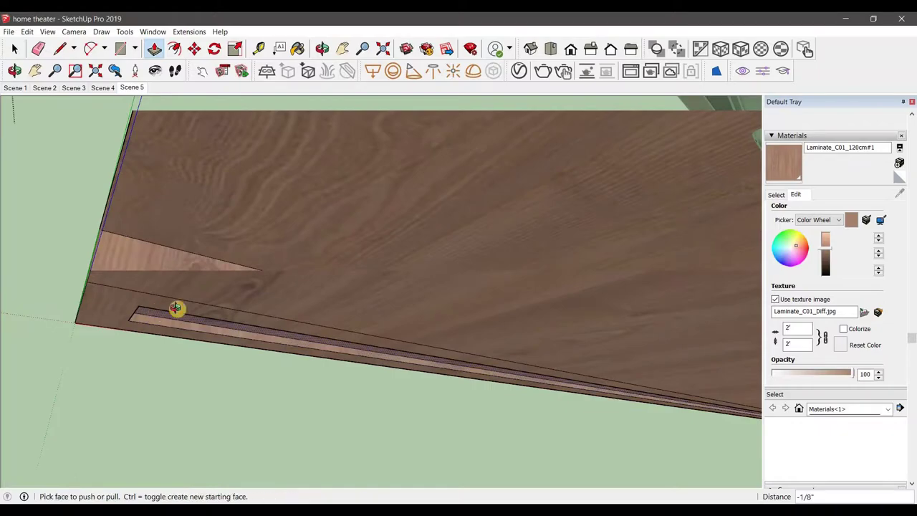
key("space")
scroll(467, 248, "down", 5)
scroll(317, 215, "up", 5)
scroll(263, 219, "up", 2)
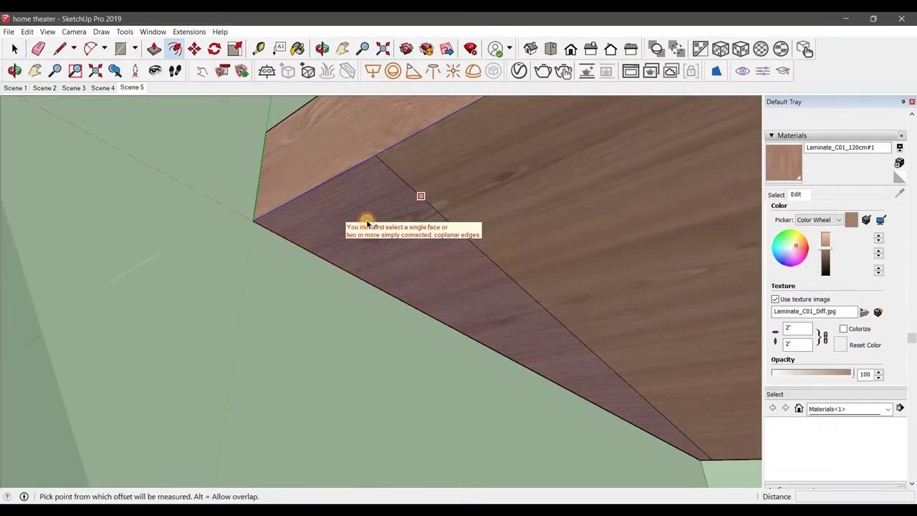
middle_click_drag(367, 224, 358, 266)
Step: Load LED_5500k from the V-Ray Asset Editor and paint it into the groove
key("p")
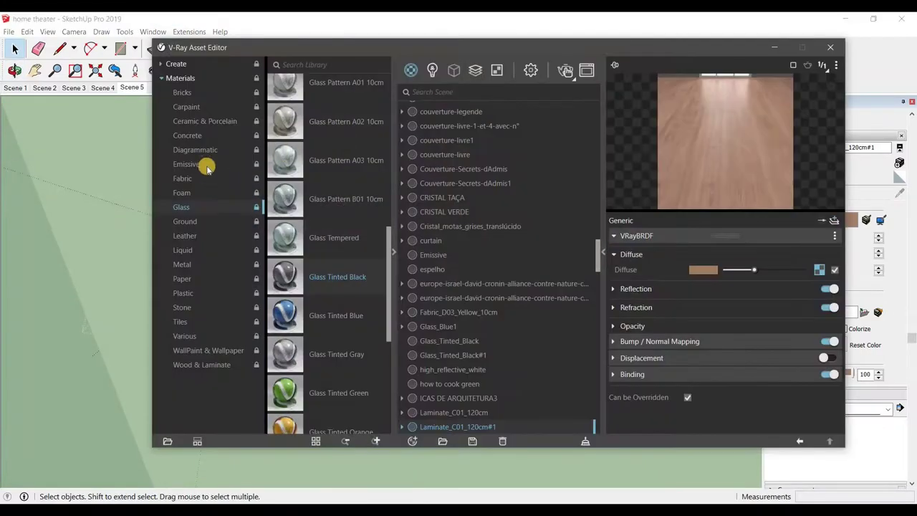
left_click_drag(287, 288, 466, 215)
left_click(831, 47)
key("b")
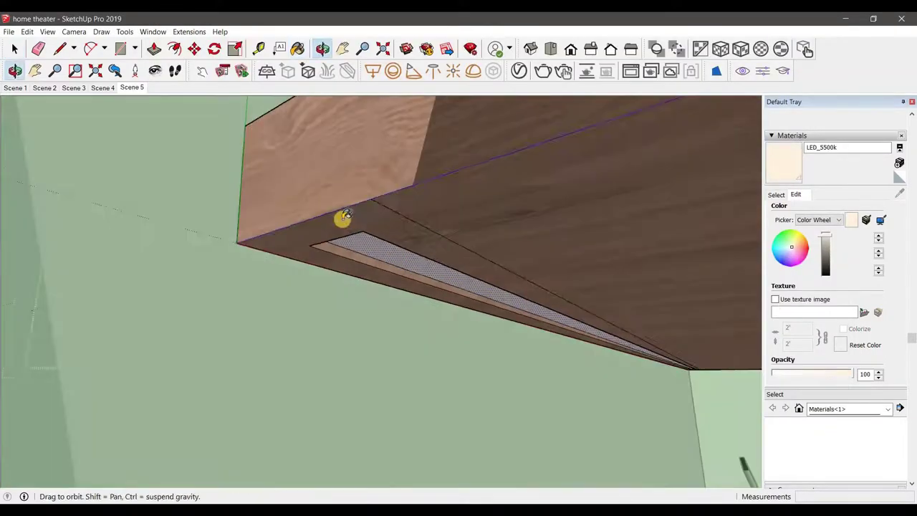
mouse_move(342, 217)
middle_mouse_down()
mouse_move(280, 326)
mouse_move(106, 291)
middle_mouse_up()
key("space")
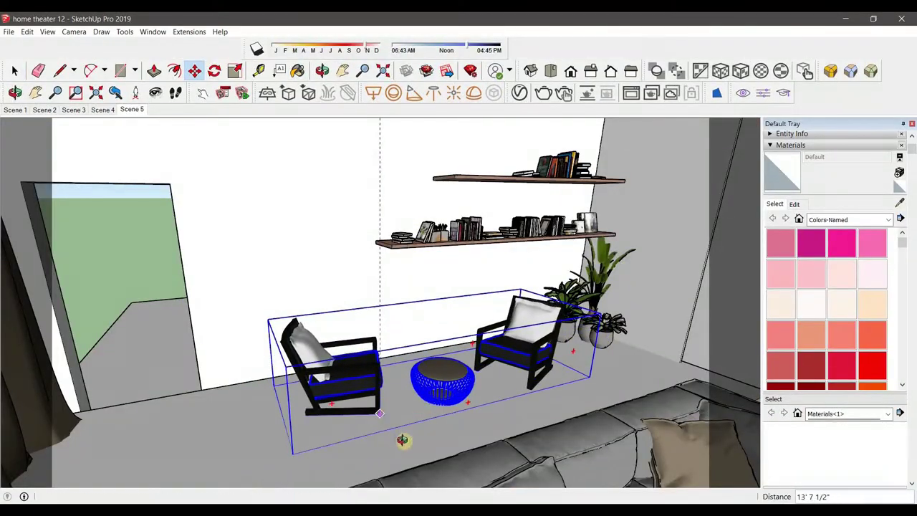
mouse_move(403, 440)
middle_mouse_down()
mouse_move(469, 418)
mouse_move(442, 413)
mouse_move(452, 373)
middle_mouse_up()
scroll(375, 366, "up", 5)
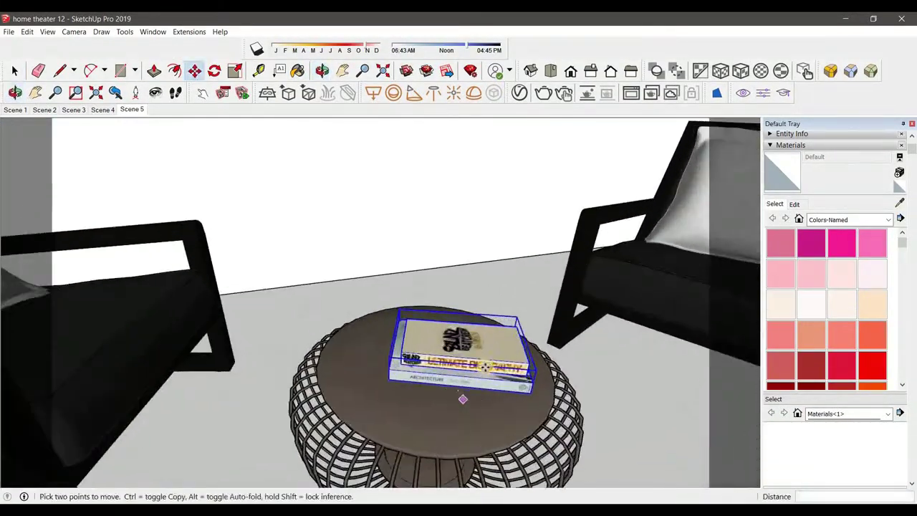
Step: Copy the decanter group beside the original on the bar shelf
middle_click_drag(374, 367, 446, 239)
scroll(460, 256, "down", 5)
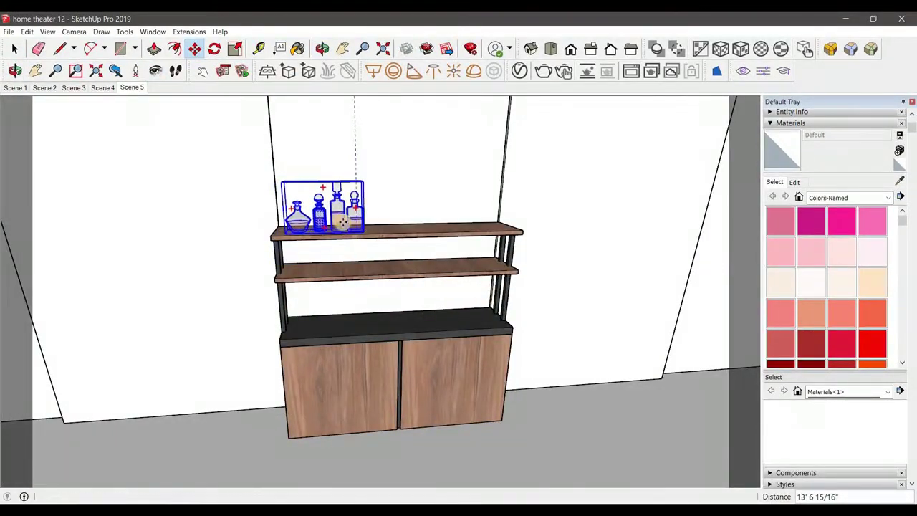
middle_click_drag(343, 222, 414, 239)
scroll(414, 239, "up", 3)
key("ctrl")
middle_click_drag(495, 222, 511, 280)
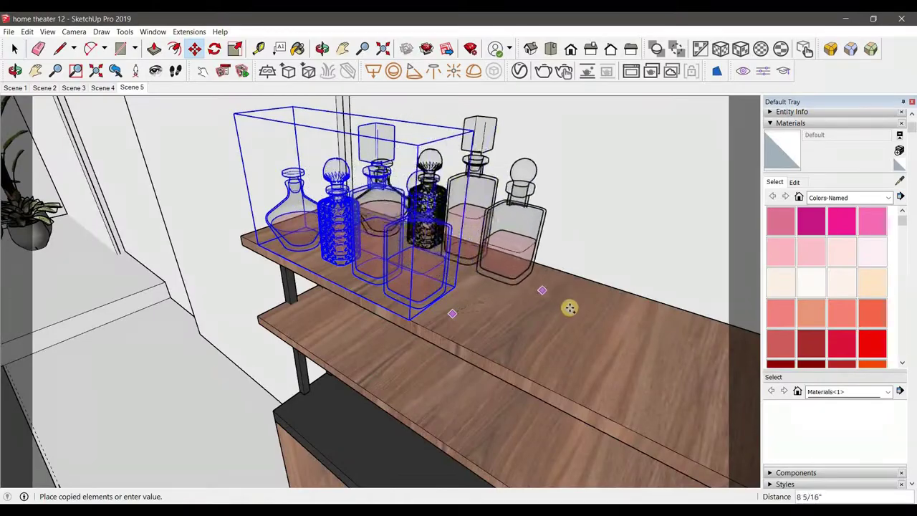
key("space")
Step: Move the wine-glass group onto the bar shelf
middle_click_drag(569, 308, 466, 263)
scroll(492, 299, "down", 3)
key("m")
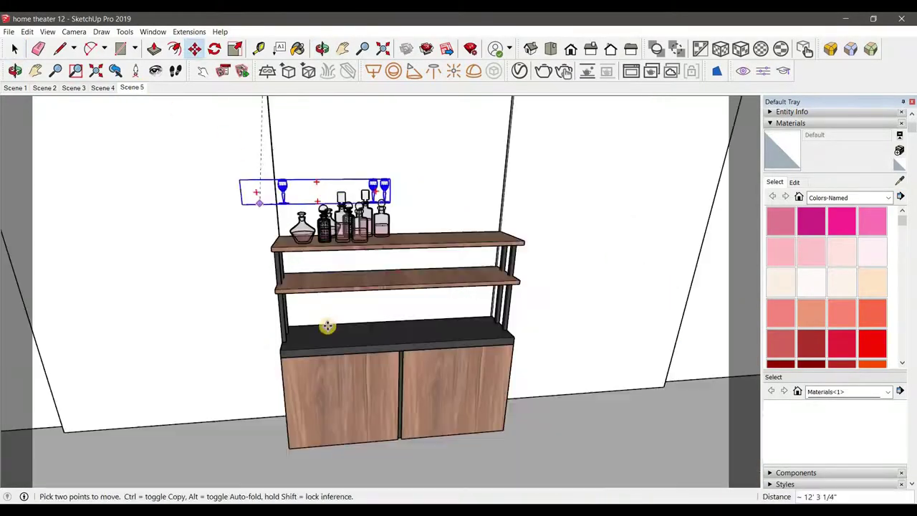
scroll(319, 308, "up", 3)
left_click(311, 286)
Step: Place the glass-and-decanter group on the lower shelf and the ice bucket on the counter
scroll(316, 287, "down", 3)
scroll(334, 280, "up", 3)
scroll(428, 335, "up", 3)
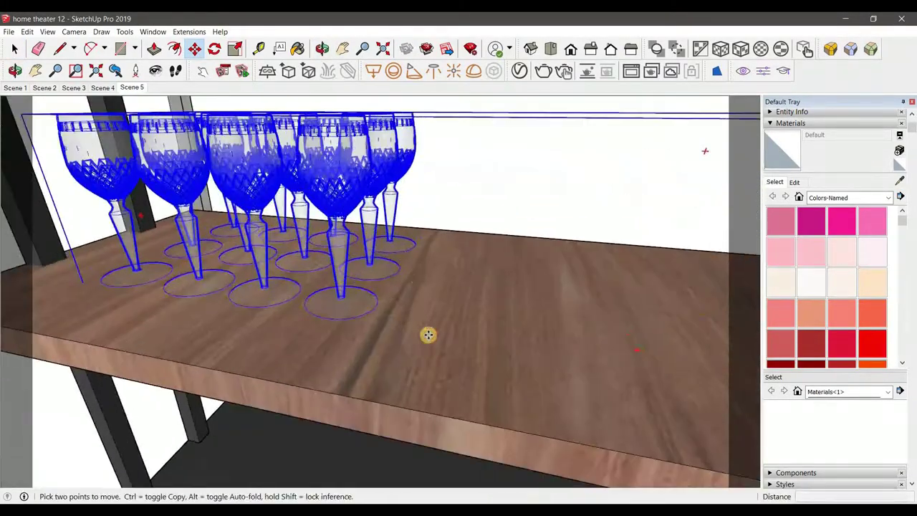
left_click(428, 335)
scroll(451, 294, "down", 5)
middle_click_drag(453, 341, 368, 377)
scroll(382, 394, "up", 5)
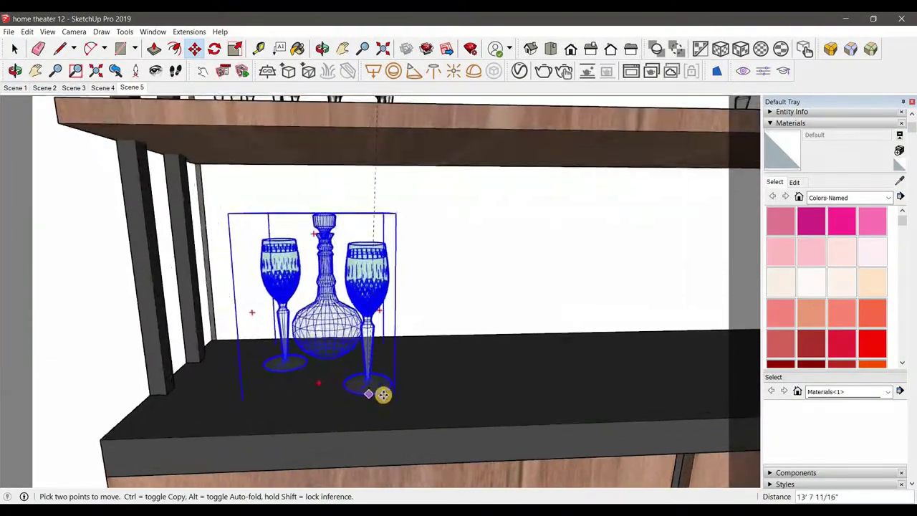
scroll(418, 377, "down", 3)
scroll(661, 463, "down", 2)
scroll(200, 127, "up", 3)
scroll(529, 328, "down", 3)
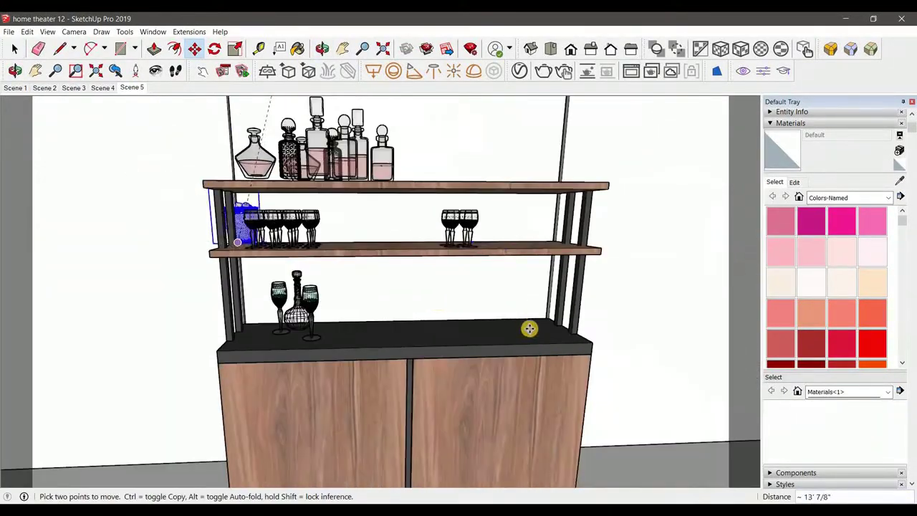
scroll(529, 329, "up", 3)
left_click(485, 338)
key("space")
Step: Turn the camera toward the TV wall and cabinet doors to check the placements
scroll(308, 307, "down", 3)
left_click(155, 70)
mouse_move(358, 247)
left_mouse_down()
mouse_move(541, 247)
mouse_move(526, 191)
left_mouse_up()
key("m")
scroll(418, 354, "up", 3)
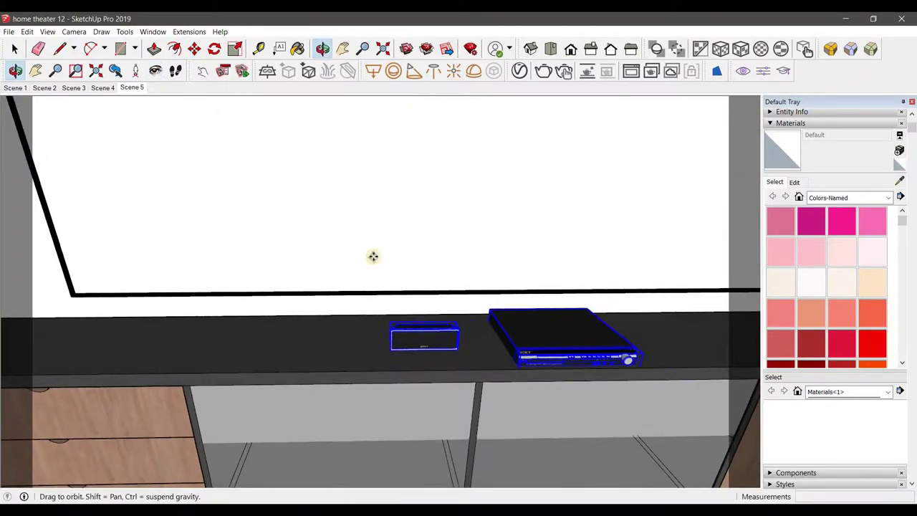
scroll(373, 257, "down", 3)
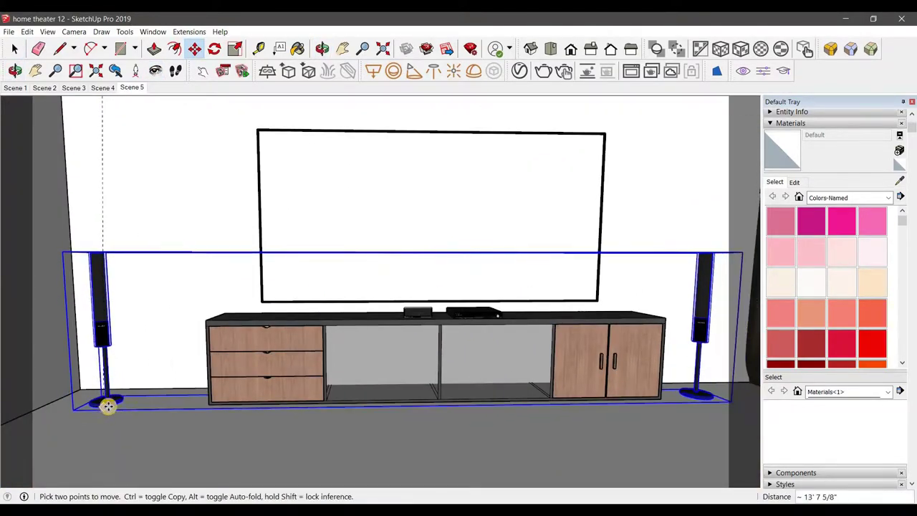
left_click(156, 70)
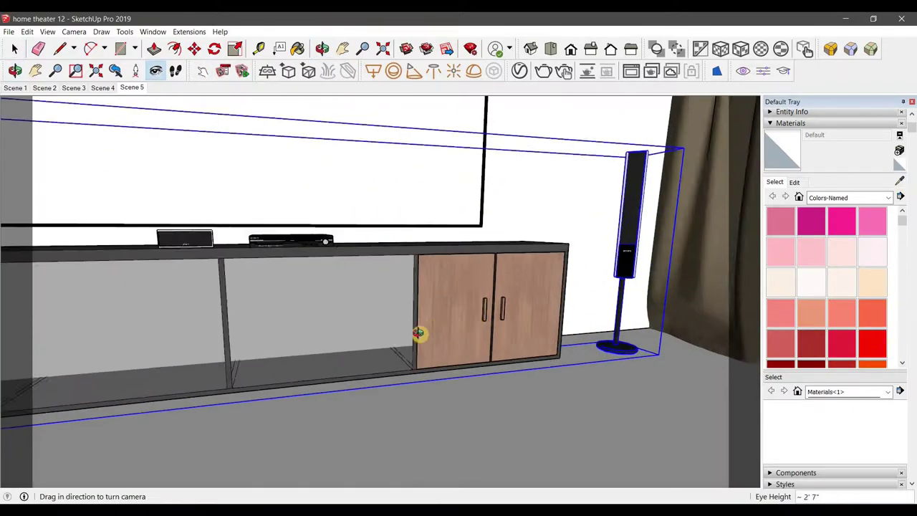
left_click_drag(420, 334, 407, 338)
scroll(365, 127, "down", 5)
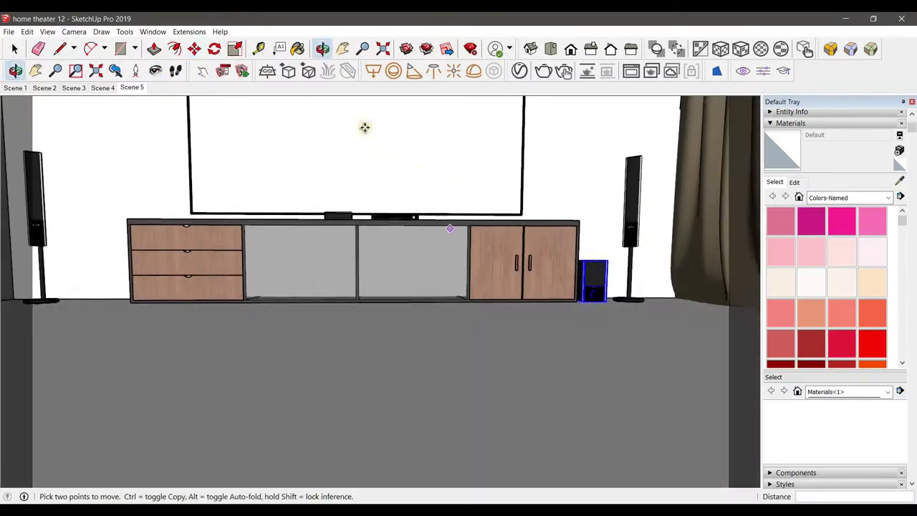
scroll(369, 232, "down", 2)
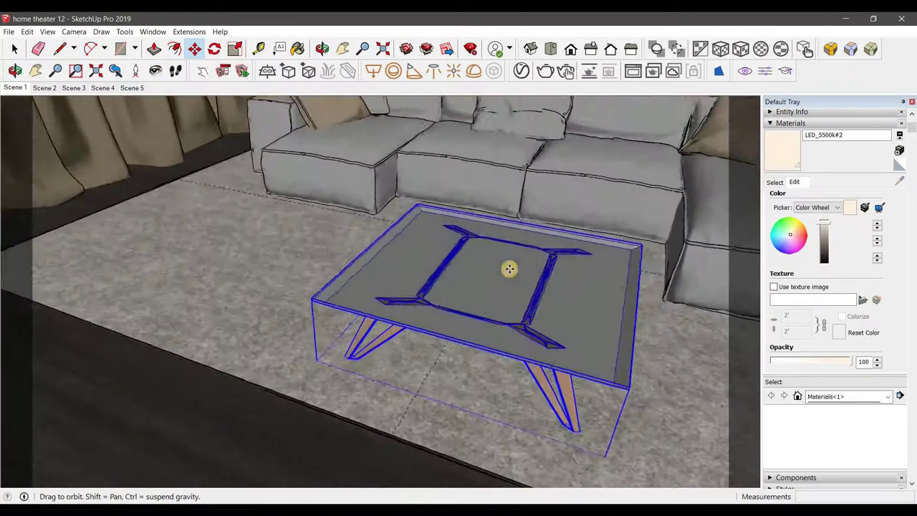
Step: Orbit around the coffee table to inspect it from low and side angles
middle_click_drag(509, 269, 575, 330)
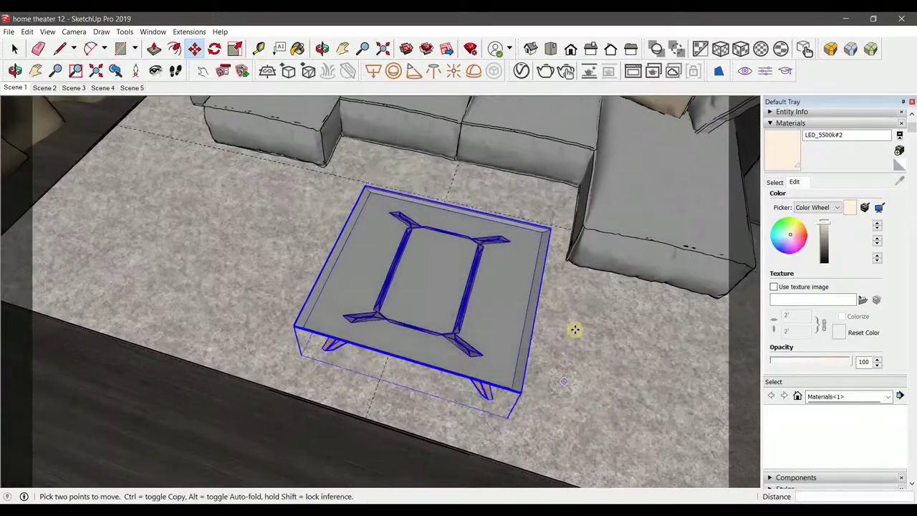
key("space")
middle_click_drag(530, 367, 359, 262)
left_click(15, 87)
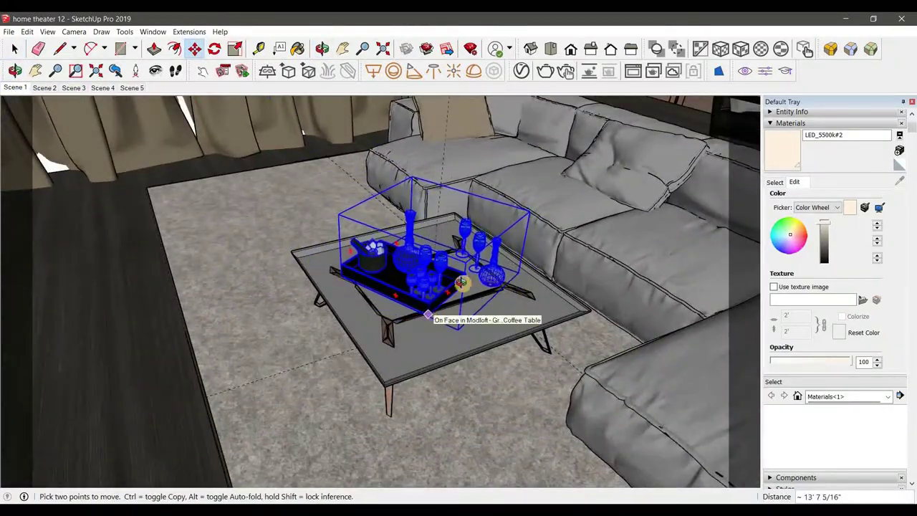
key("space")
mouse_move(461, 281)
middle_mouse_down()
mouse_move(439, 296)
mouse_move(611, 401)
middle_mouse_up()
key("space")
middle_click_drag(588, 445, 279, 223)
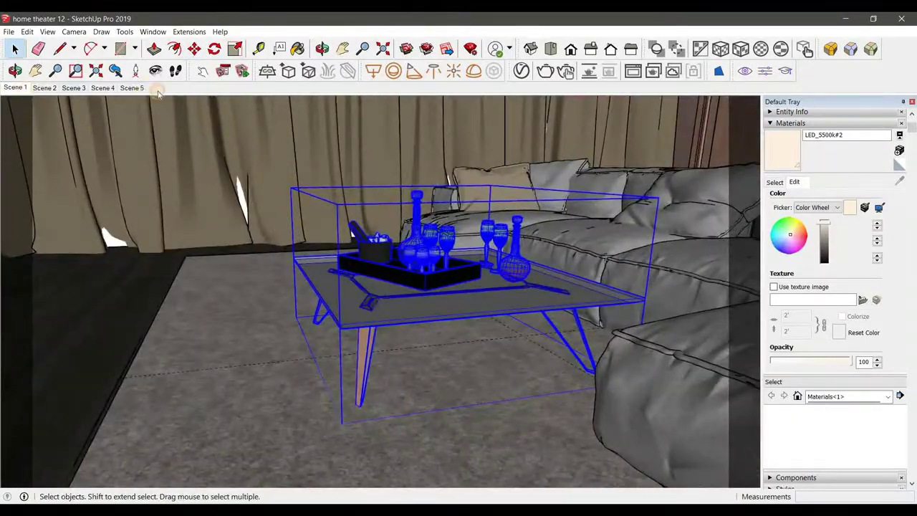
Step: Switch to the Scene 5 view, aimed at the white panel by the shelf
left_click(150, 89)
mouse_move(377, 270)
middle_mouse_down()
mouse_move(727, 399)
mouse_move(232, 205)
mouse_move(451, 231)
middle_mouse_up()
key("b")
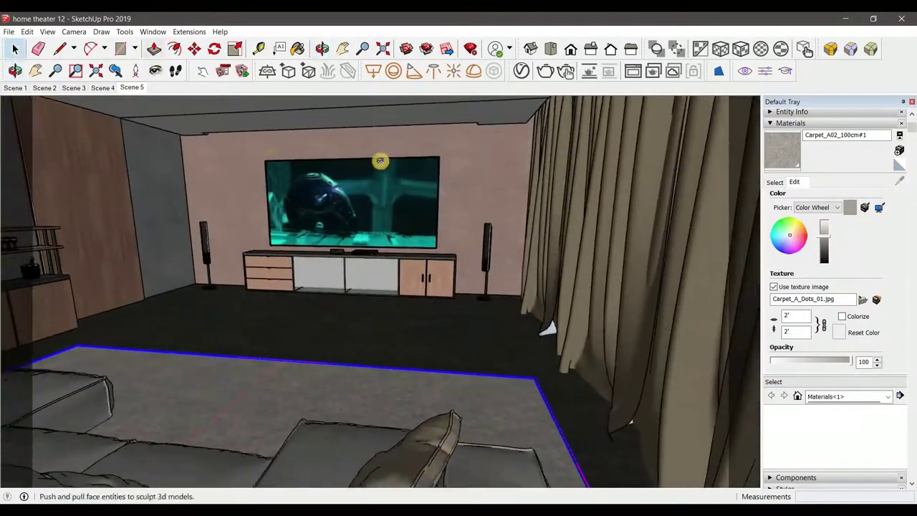
Step: Return to selection and orbit the view up toward the ceiling
key("space")
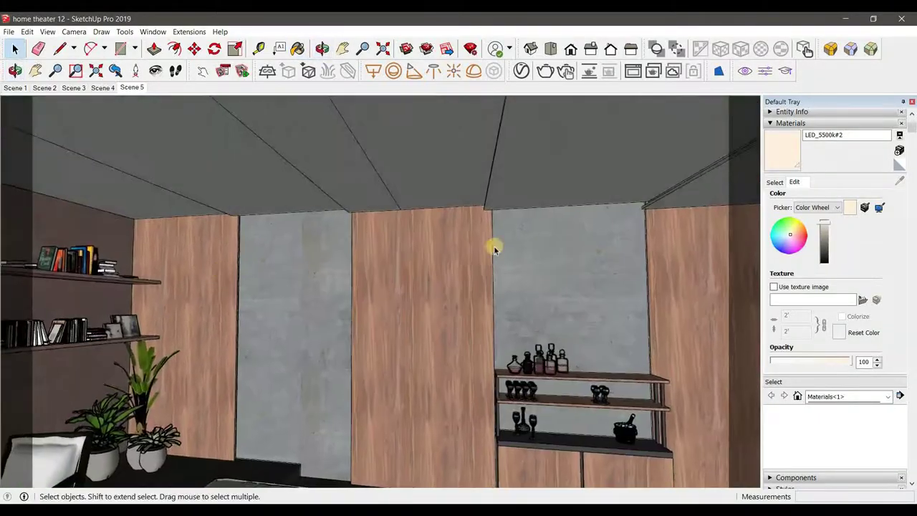
middle_click_drag(197, 266, 604, 133)
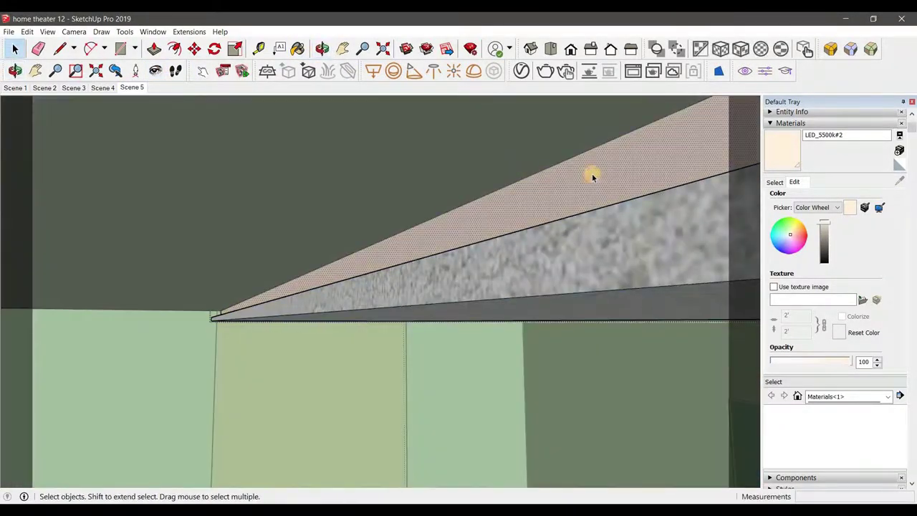
Step: Enable Save Image as PNG in the renders folder, start the V-Ray render, and collapse Exposure
key("b")
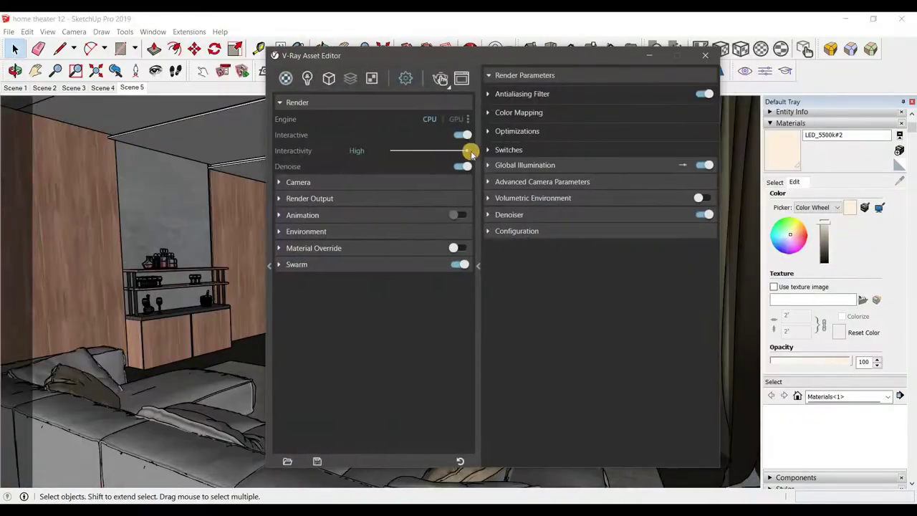
left_click(454, 281)
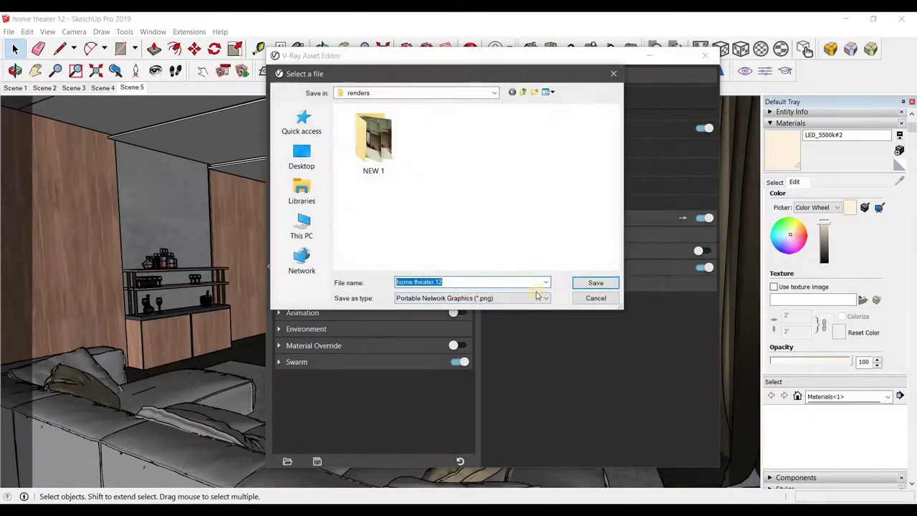
key("Return")
left_click(440, 78)
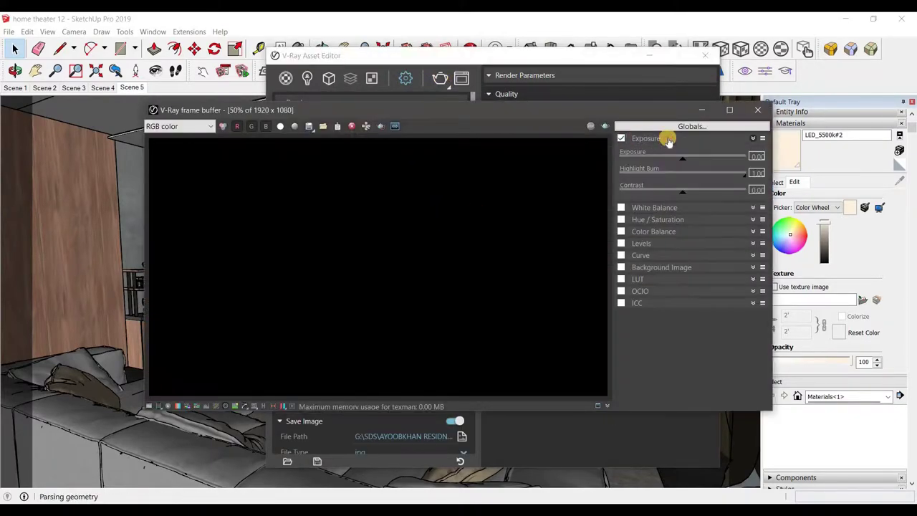
left_click(667, 140)
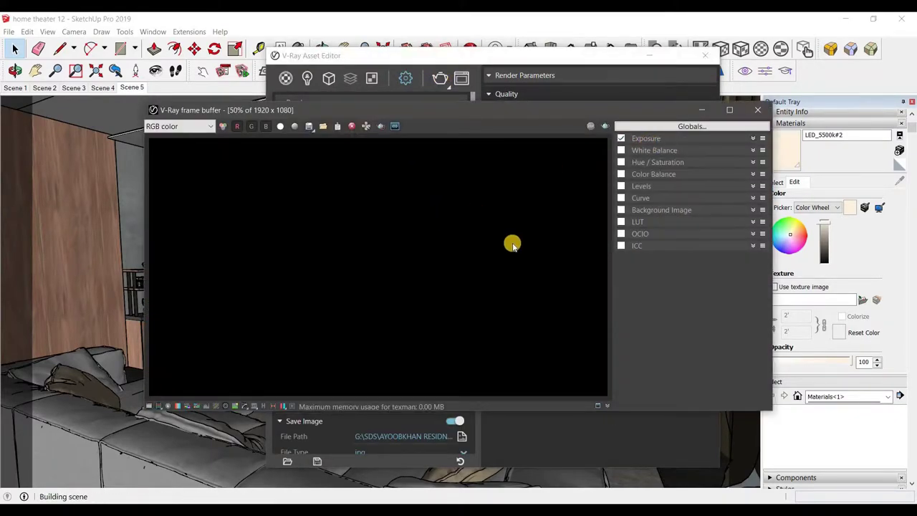